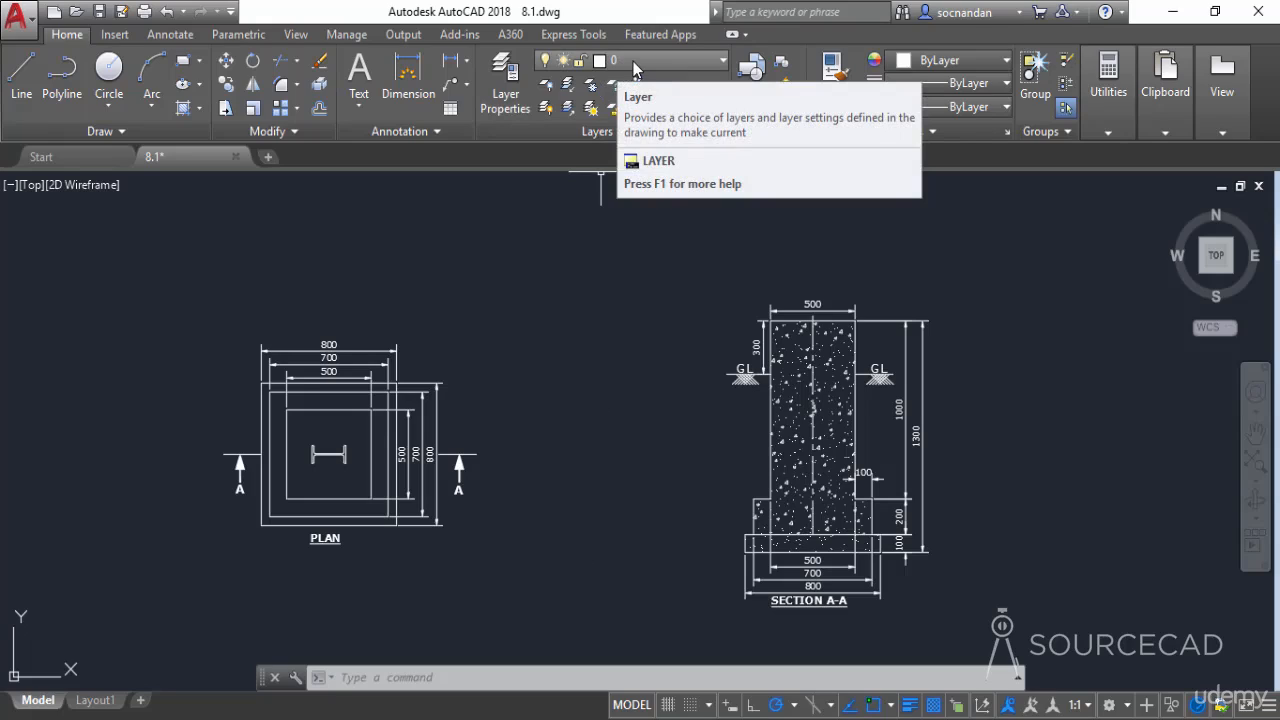
- Check the drawing's layer list, then open the Layer Properties Manager, widen it and reposition it over the drawing
click(633, 61)
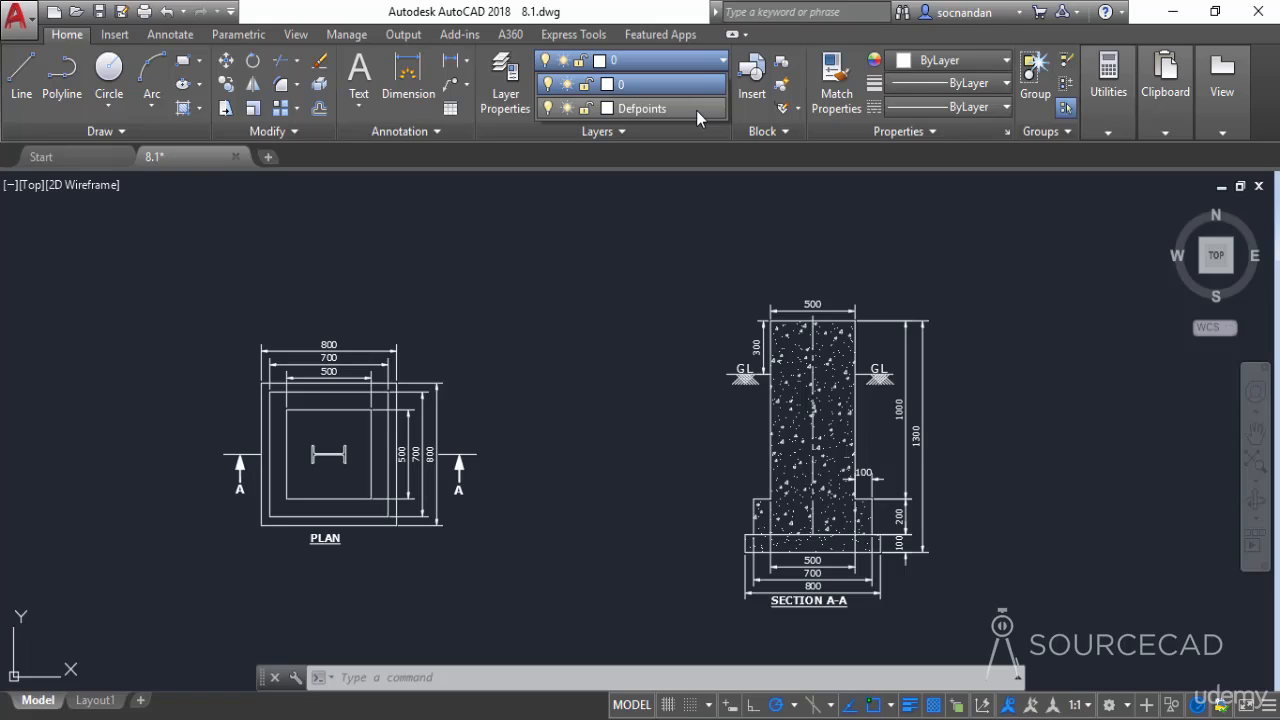
click(696, 57)
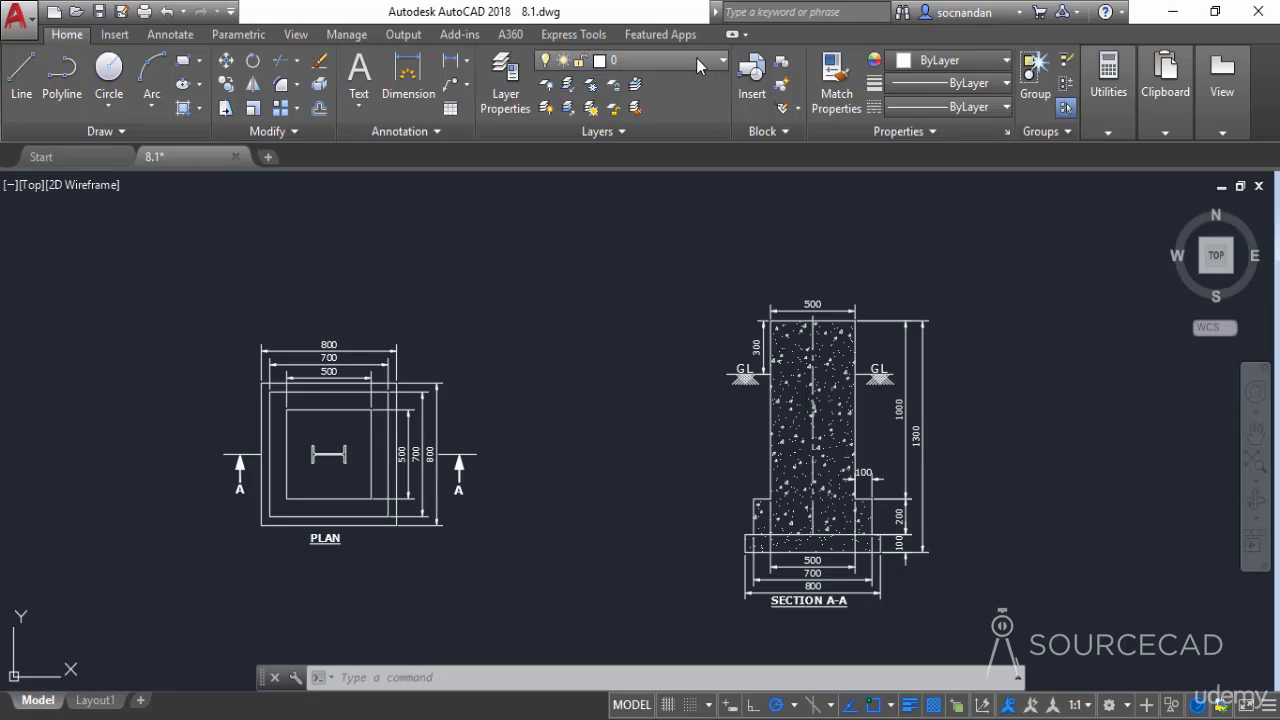
click(514, 84)
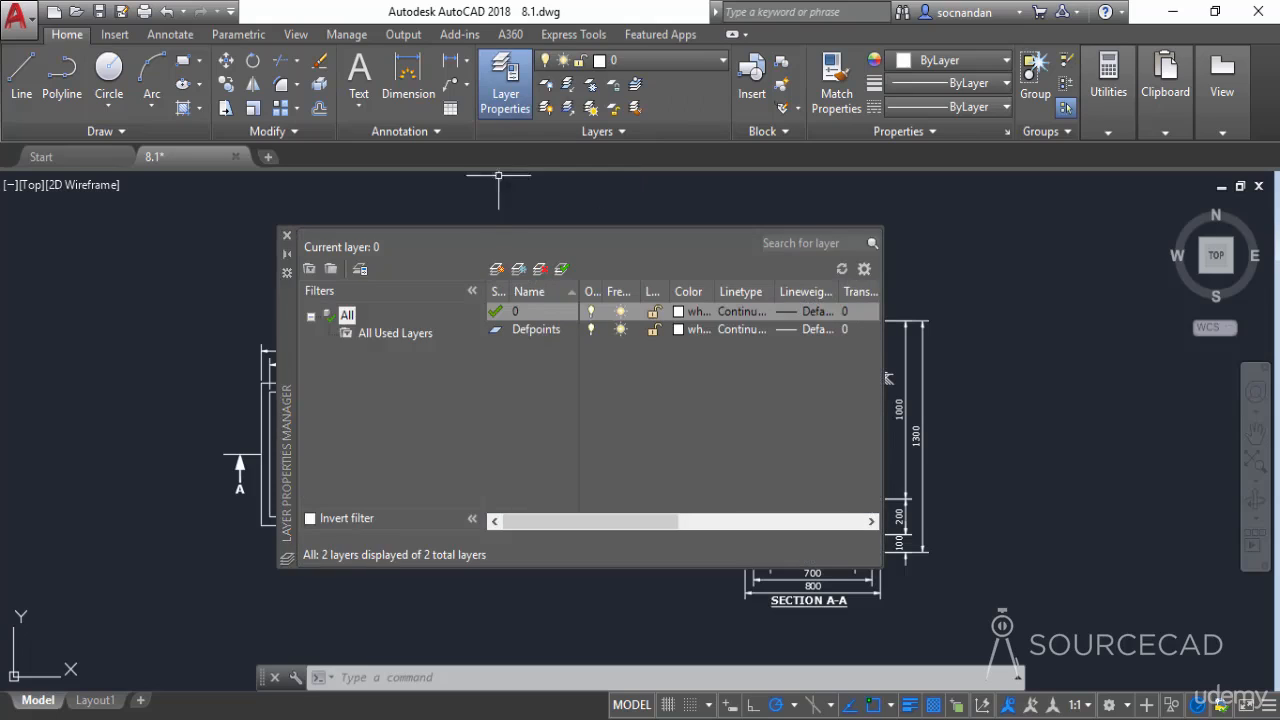
drag(289, 350, 331, 368)
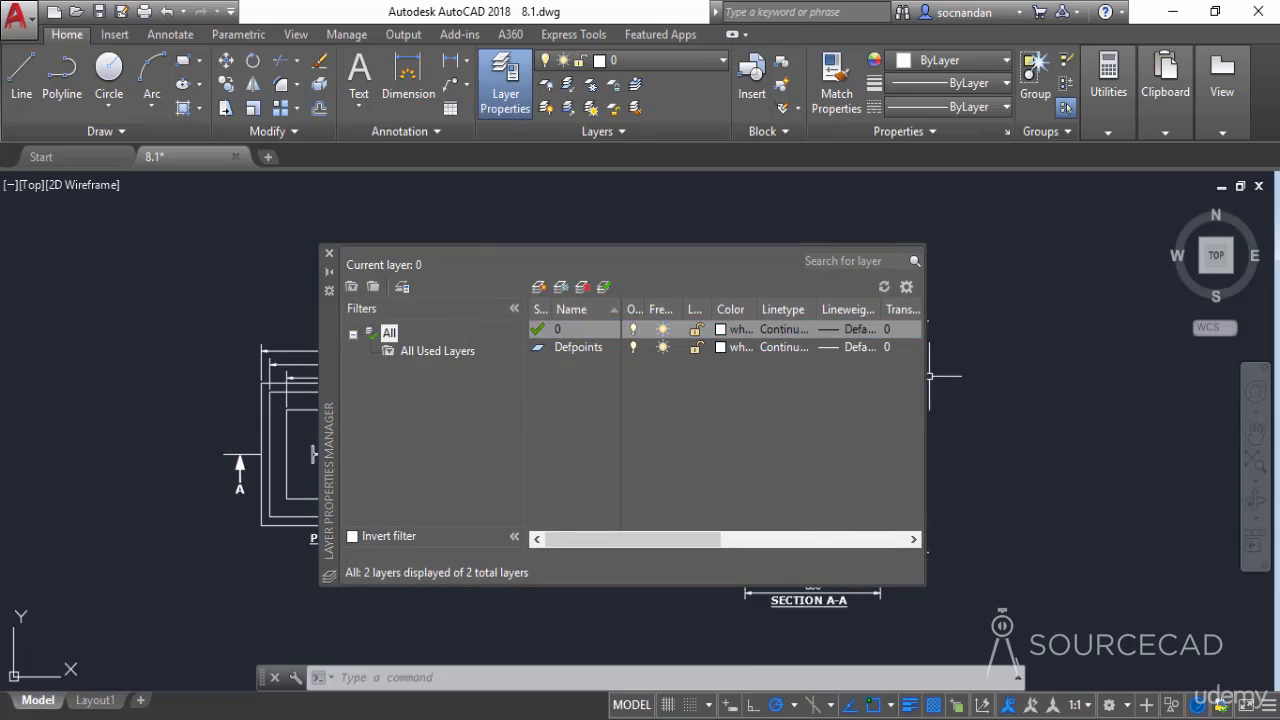
drag(926, 378, 1015, 409)
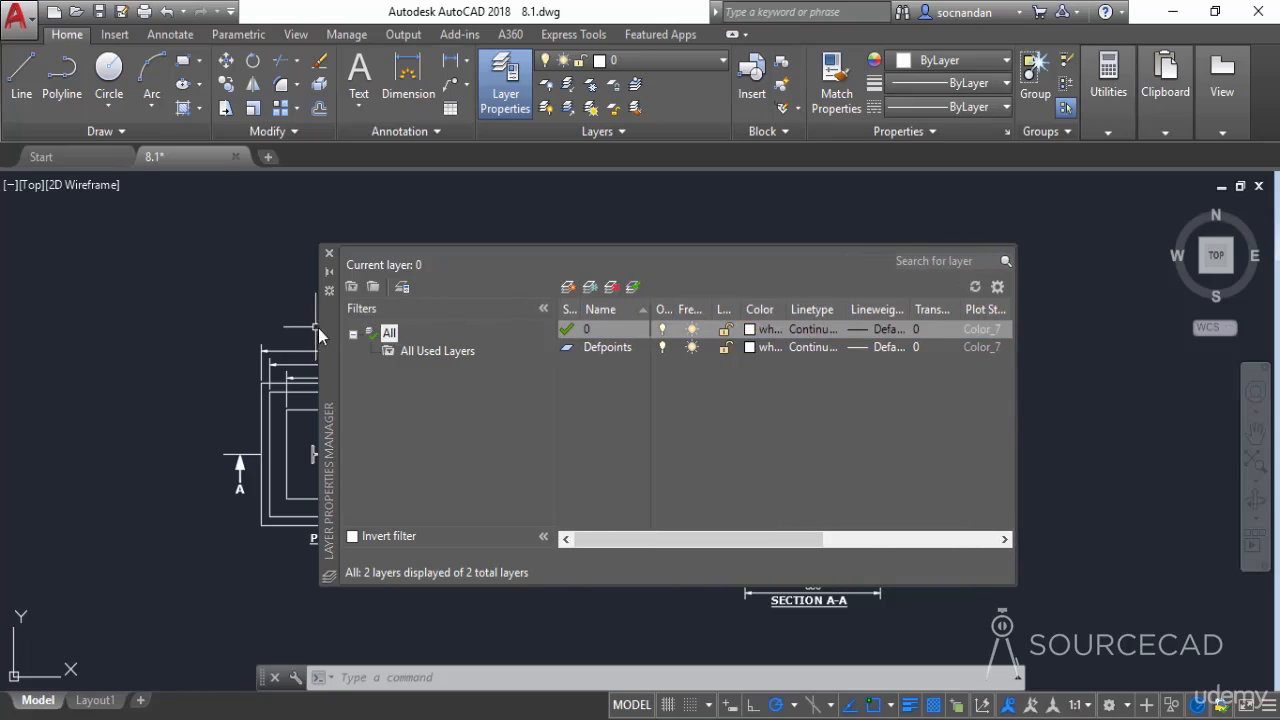
drag(321, 332, 257, 314)
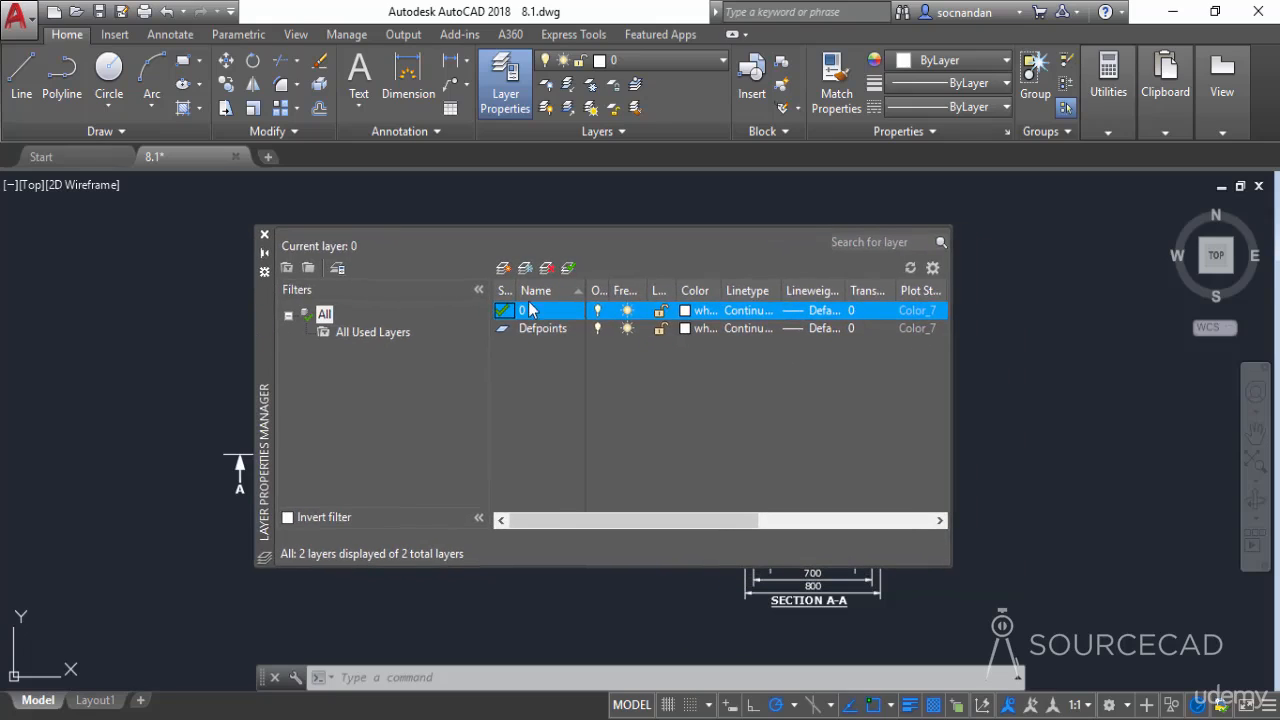
- Maximize all columns in the Layer Properties Manager and move it clear of the plan view
right_click(632, 292)
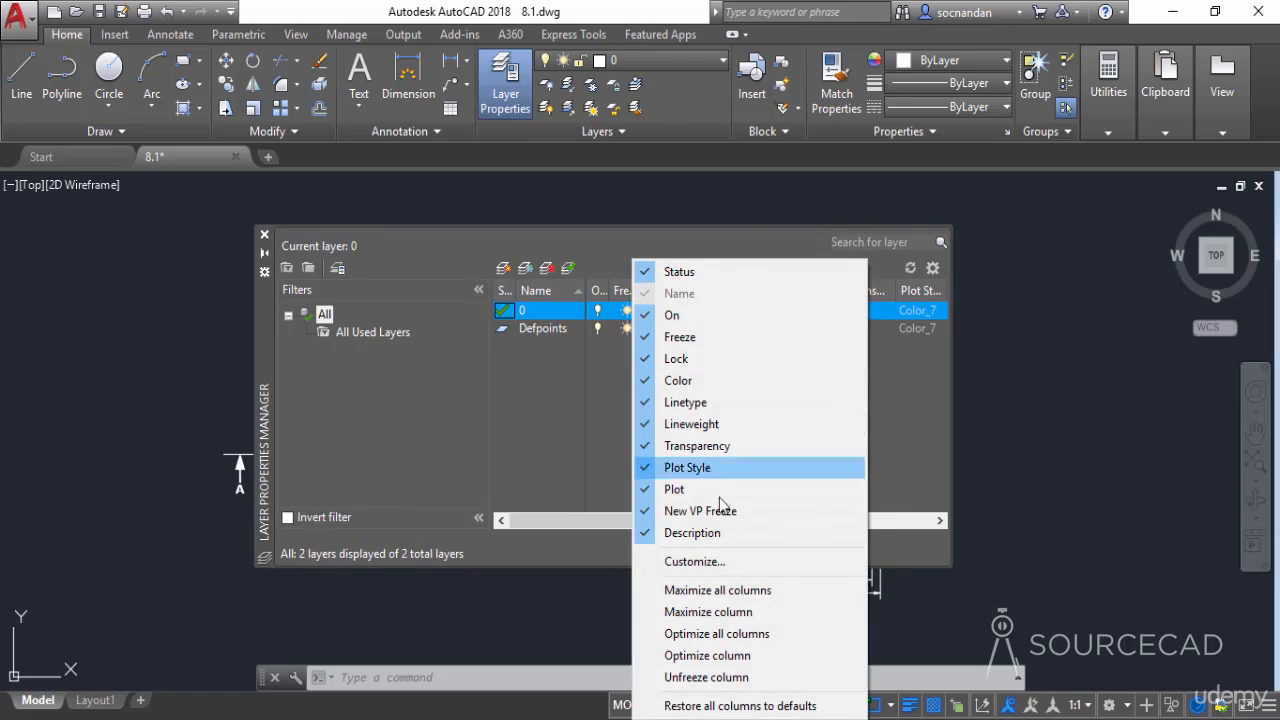
click(786, 590)
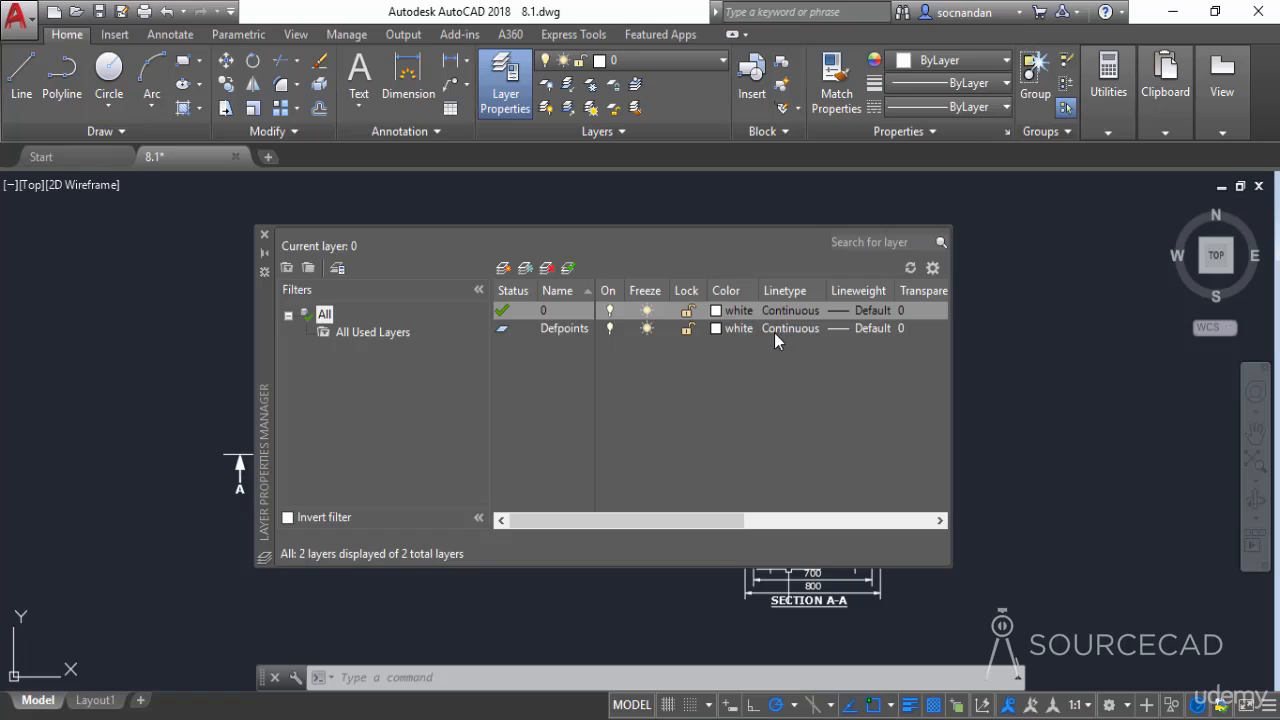
drag(255, 345, 445, 360)
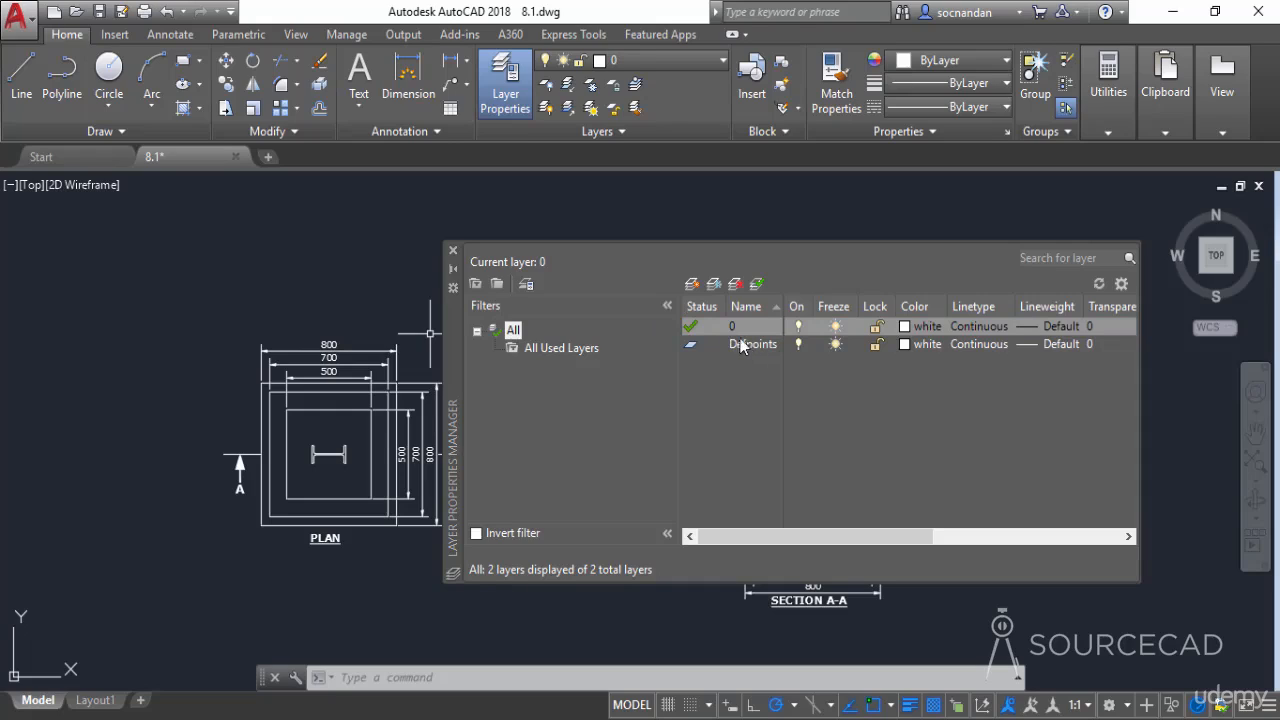
- Create a new layer named Dim
click(693, 285)
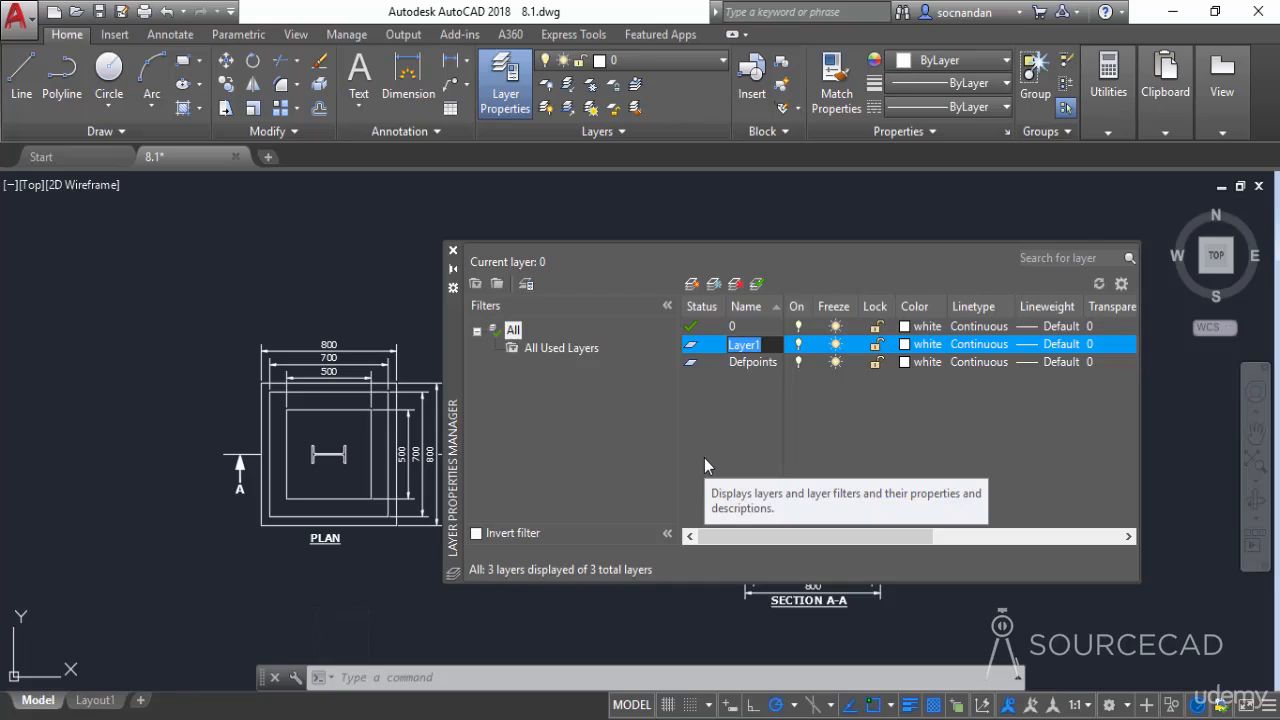
text(Dim)
key(Return)
key(Return)
key(Return)
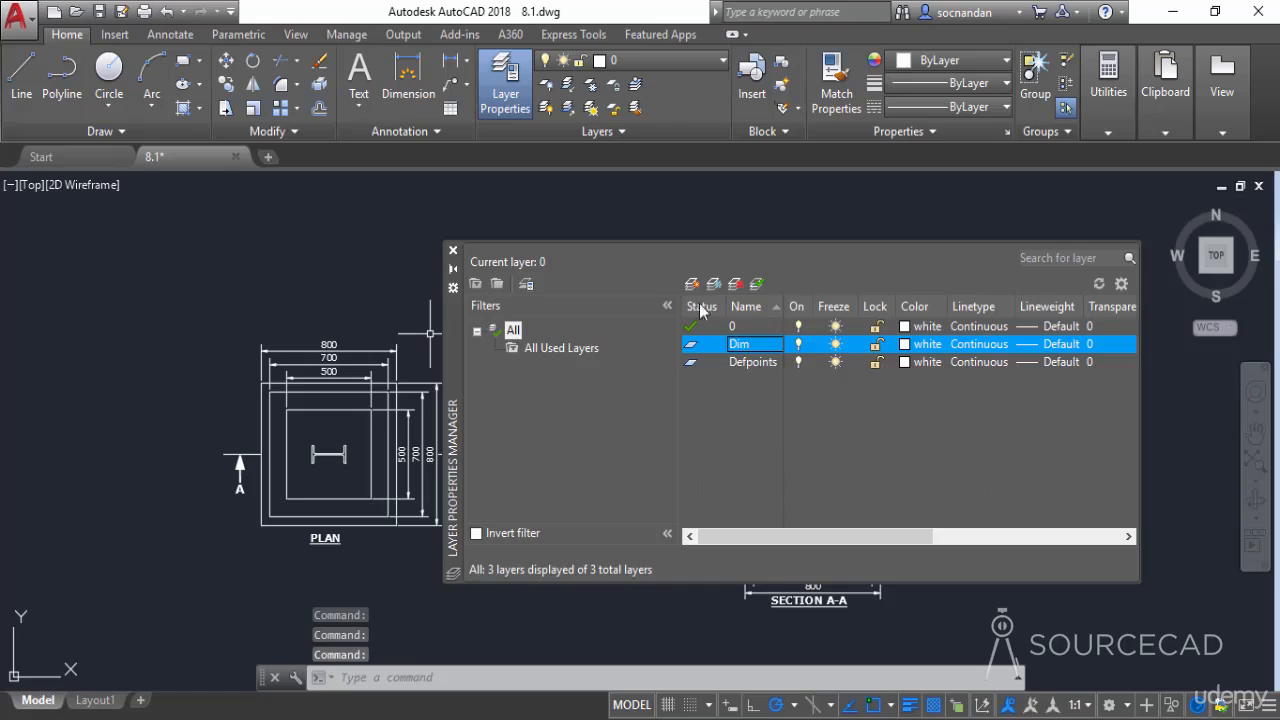
- Create two more layers named Hatch and Text
click(691, 284)
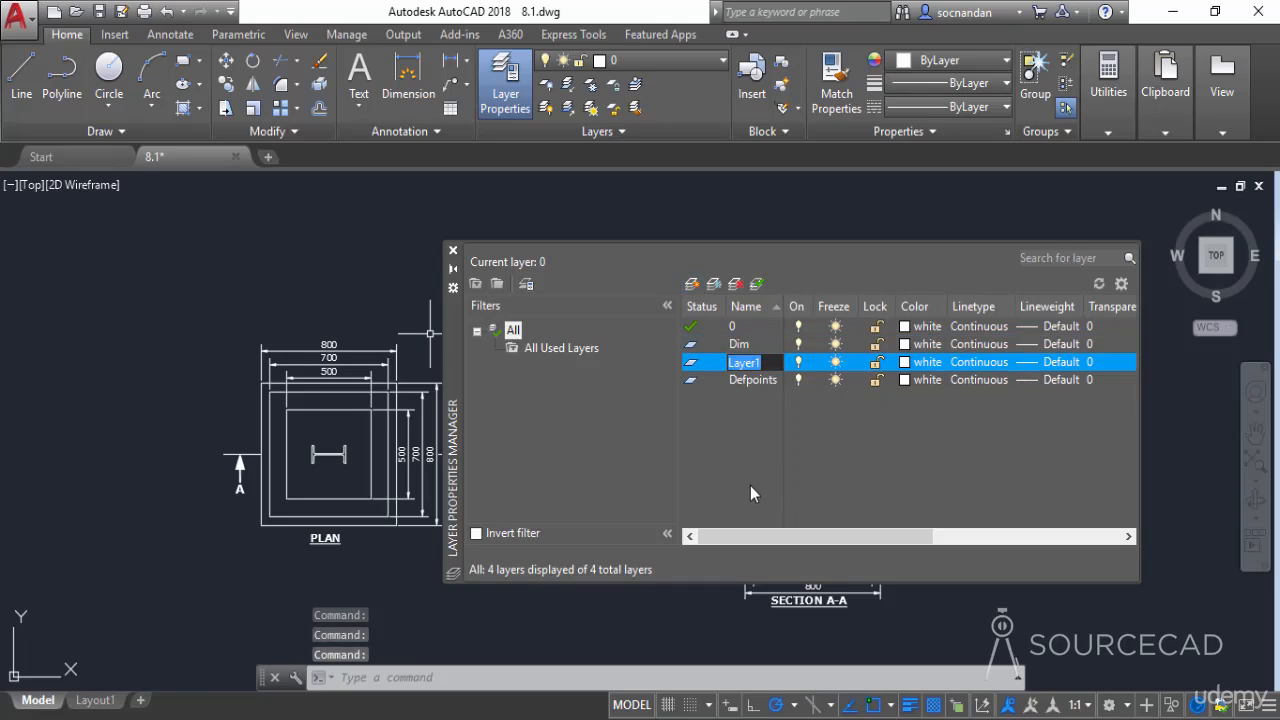
text(Hatch)
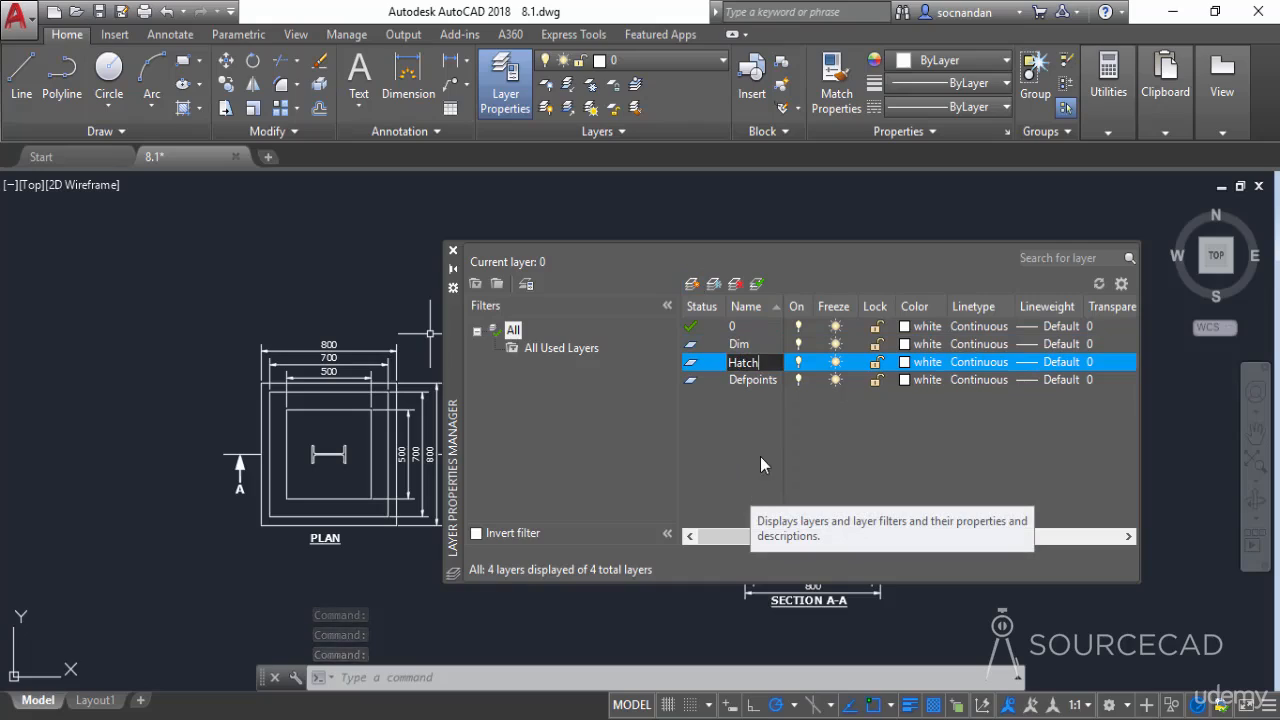
key(Return)
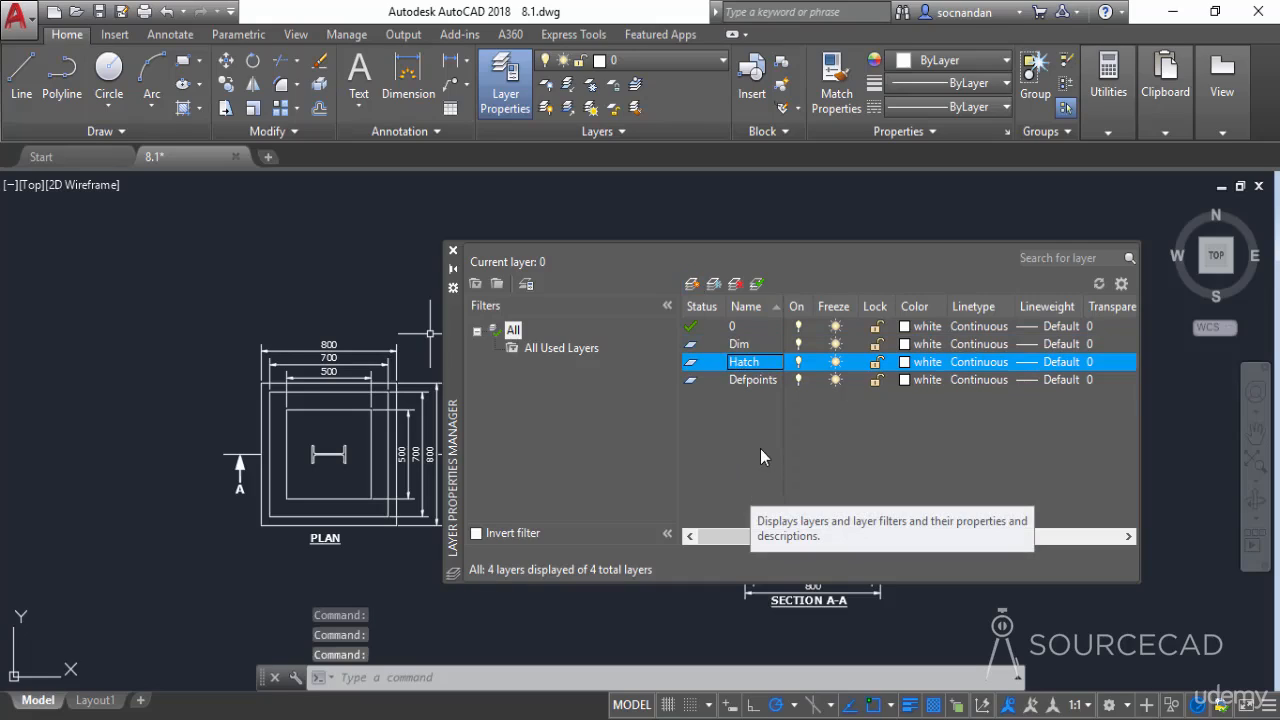
click(691, 284)
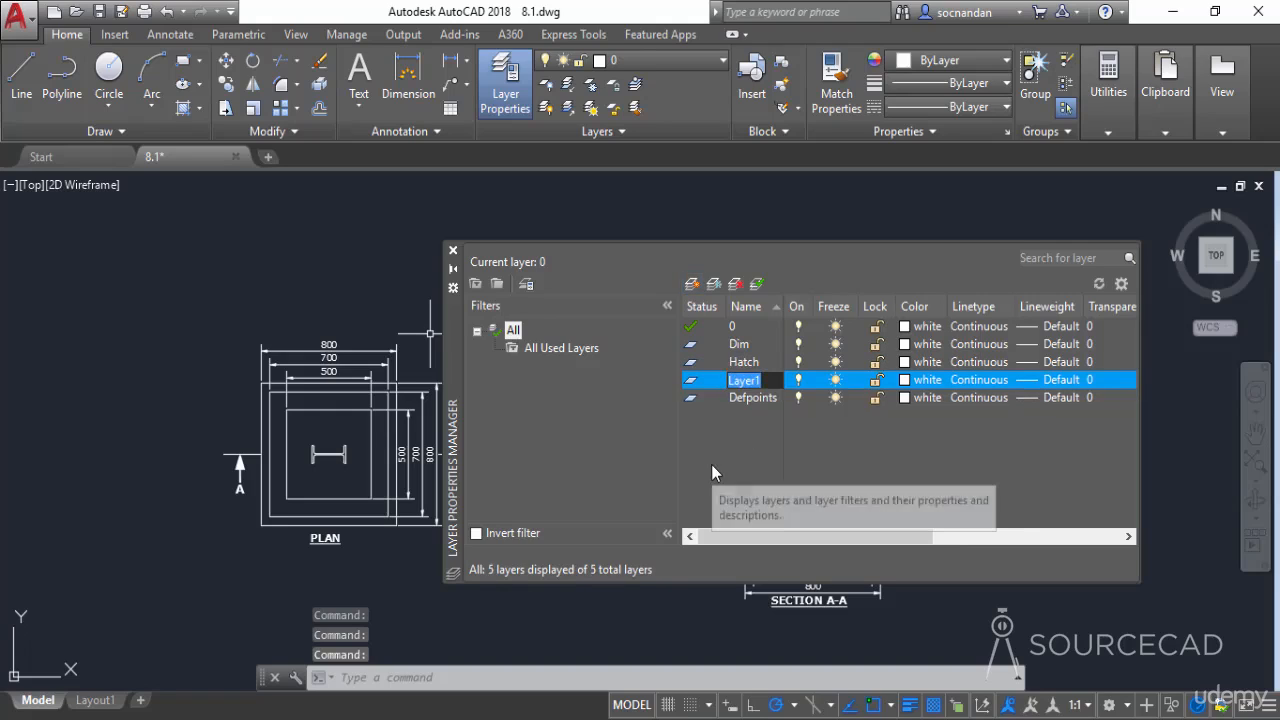
text(Text)
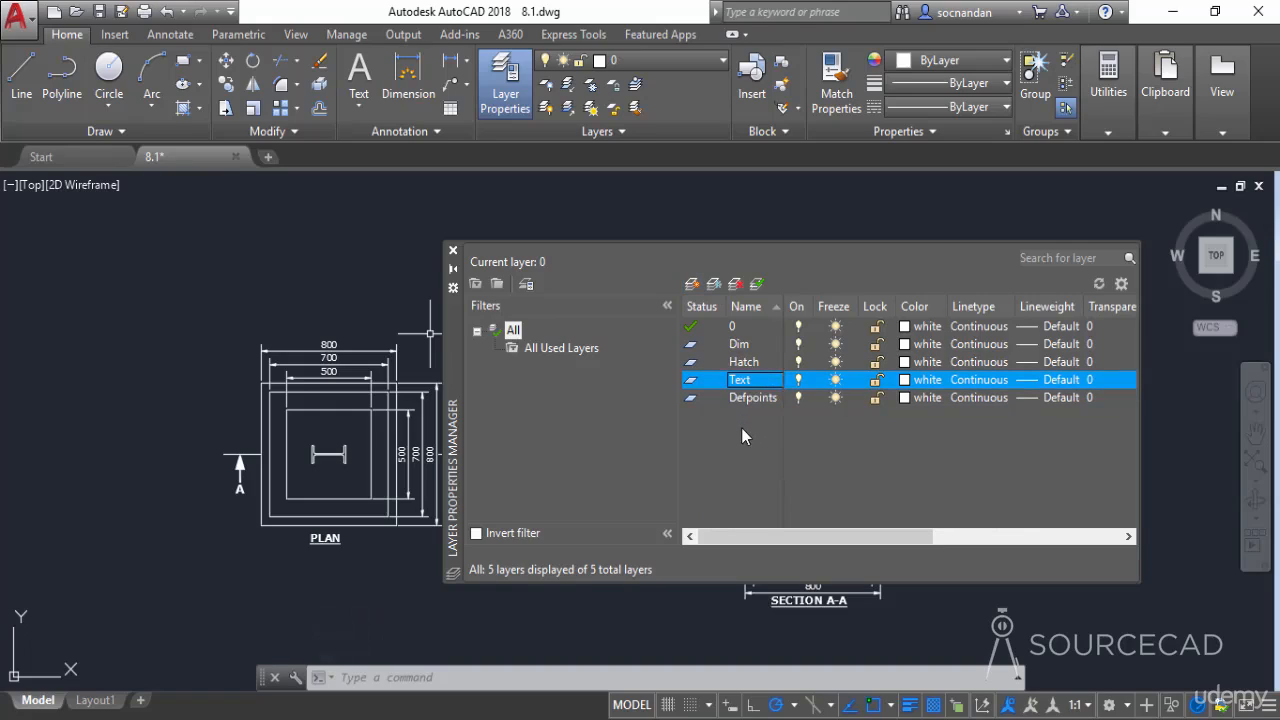
- Add one extra layer with its default name and delete that layer again
click(691, 285)
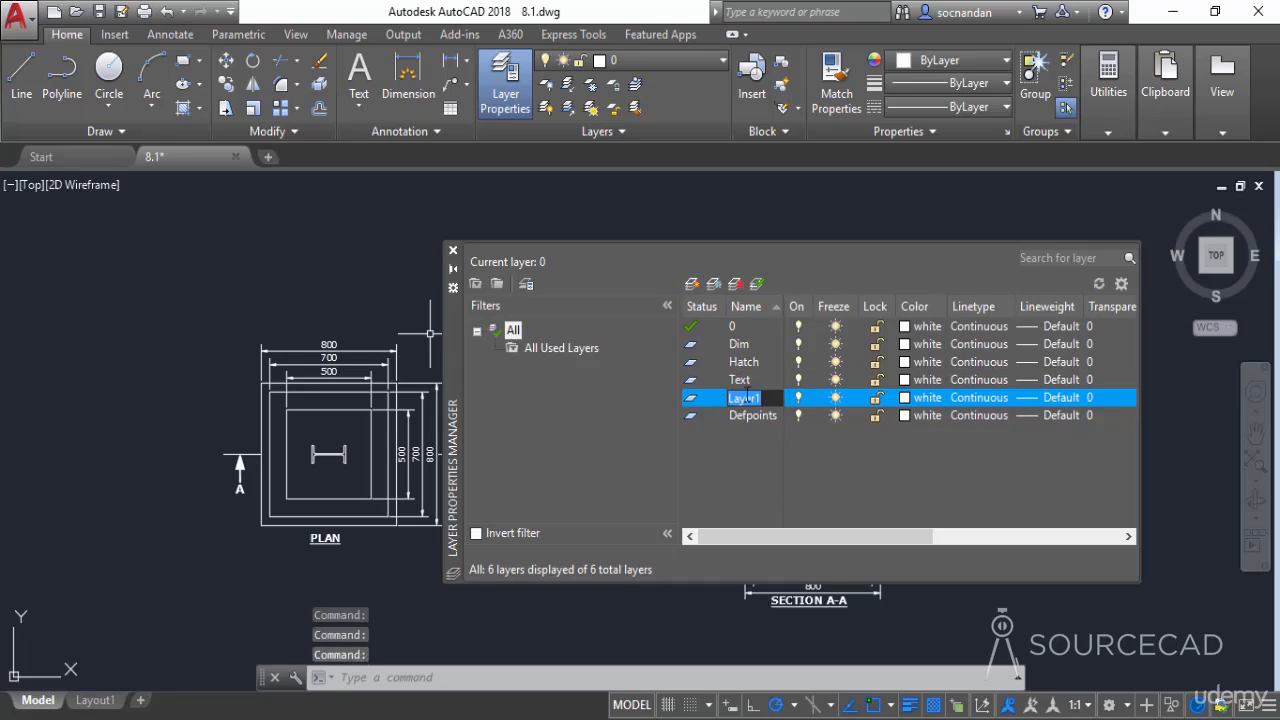
click(755, 398)
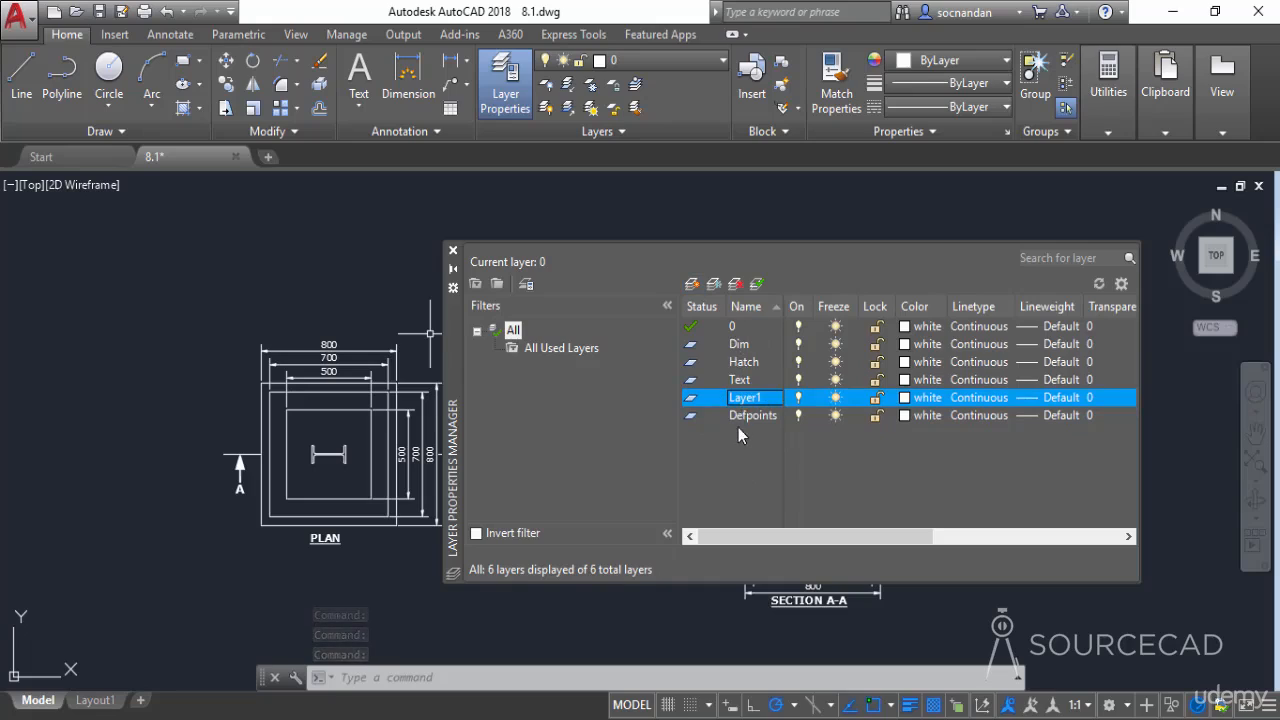
click(747, 367)
click(745, 332)
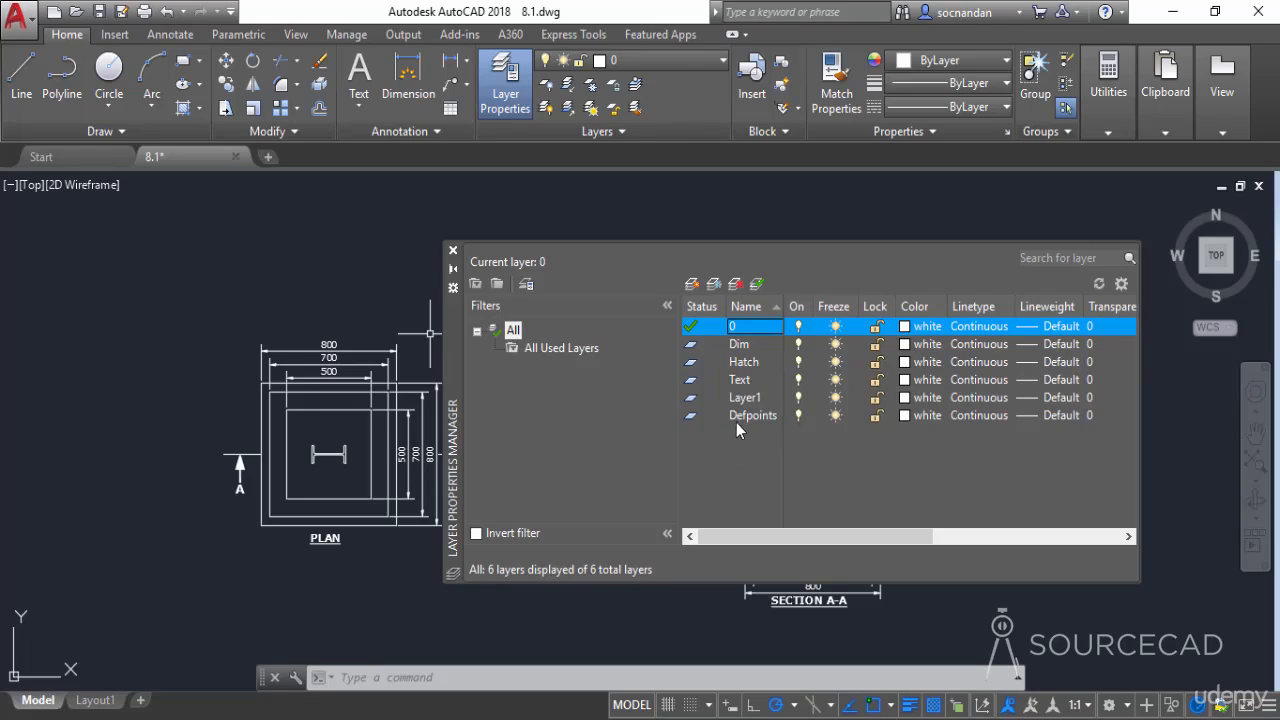
click(752, 397)
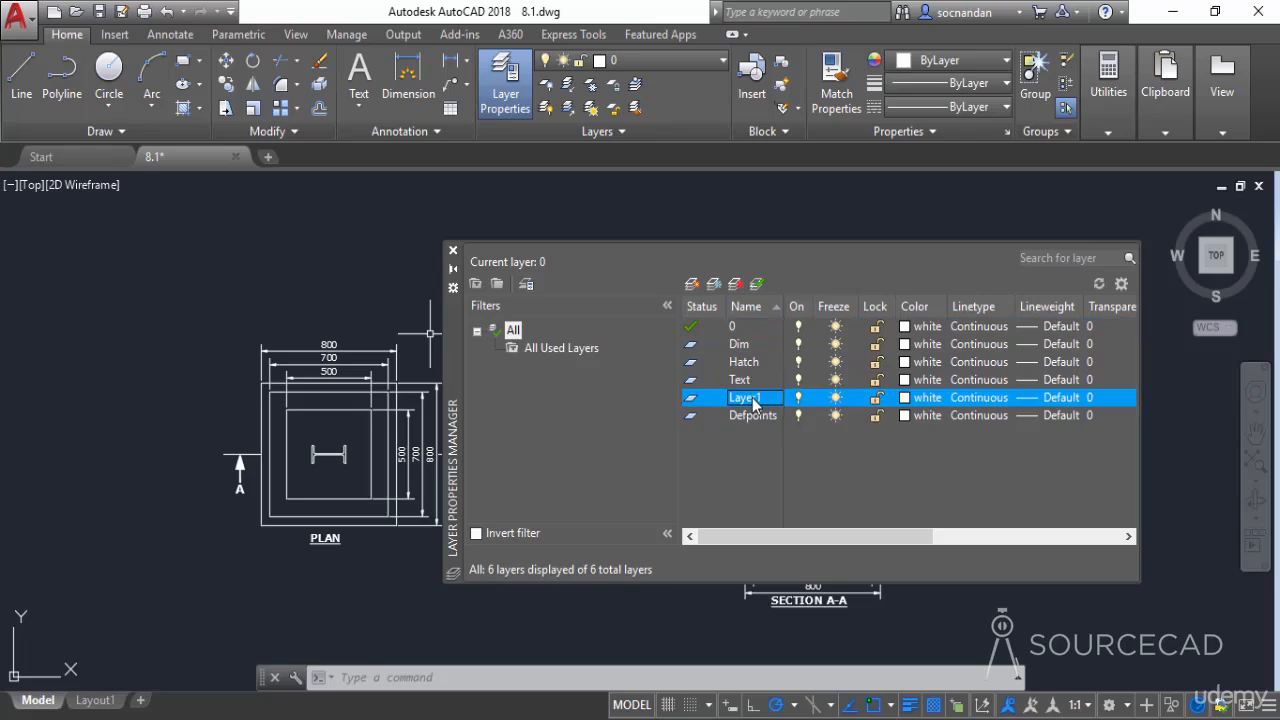
click(735, 285)
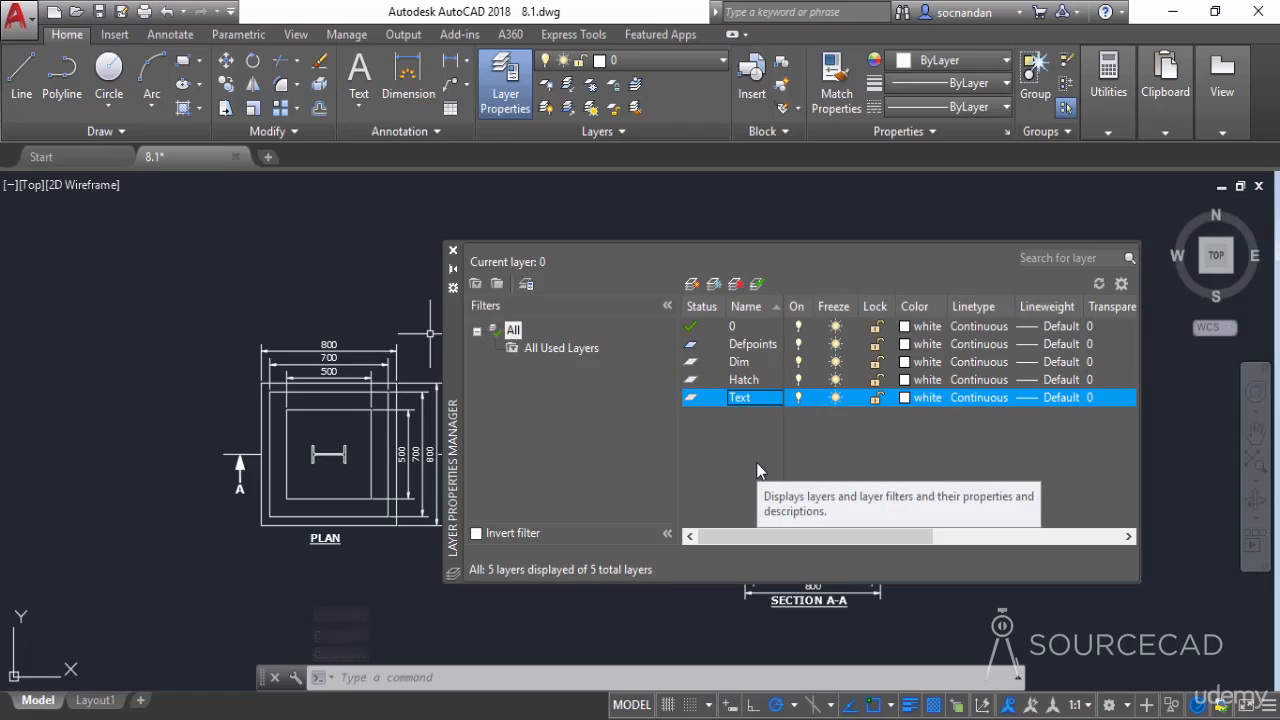
- Try to delete layer 0 and dismiss the resulting message
click(738, 330)
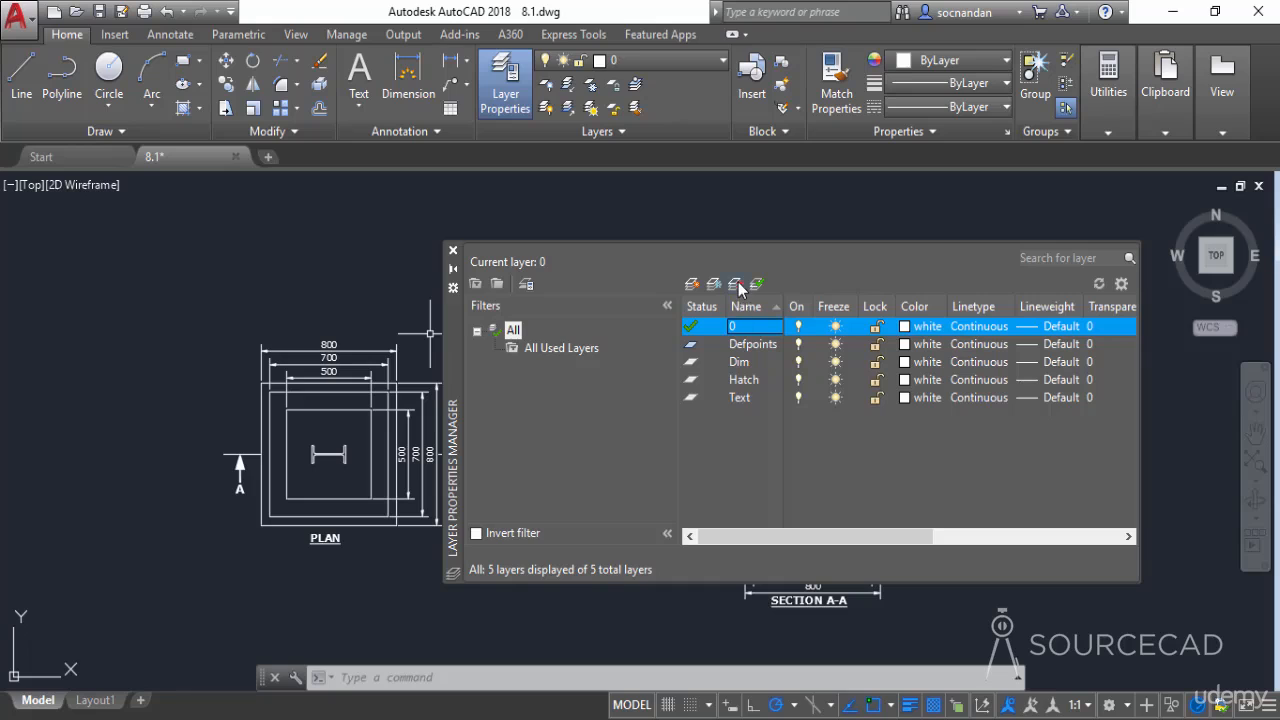
click(737, 285)
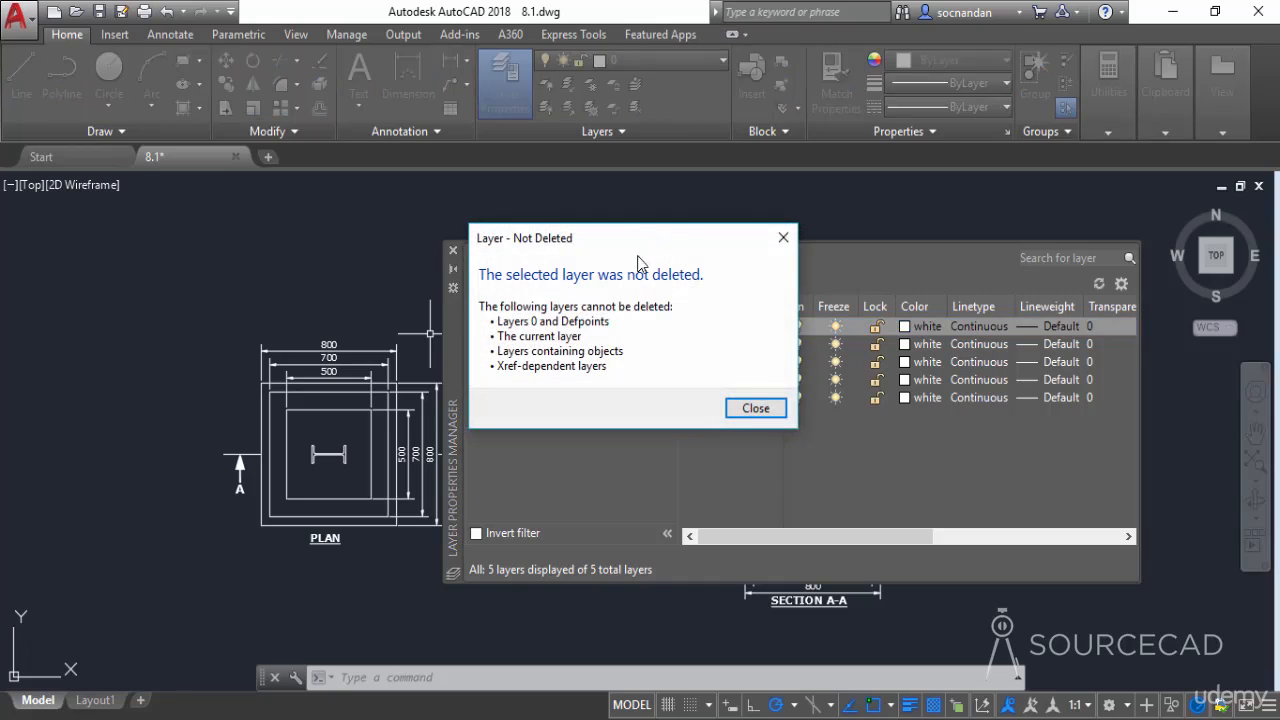
drag(657, 245, 523, 293)
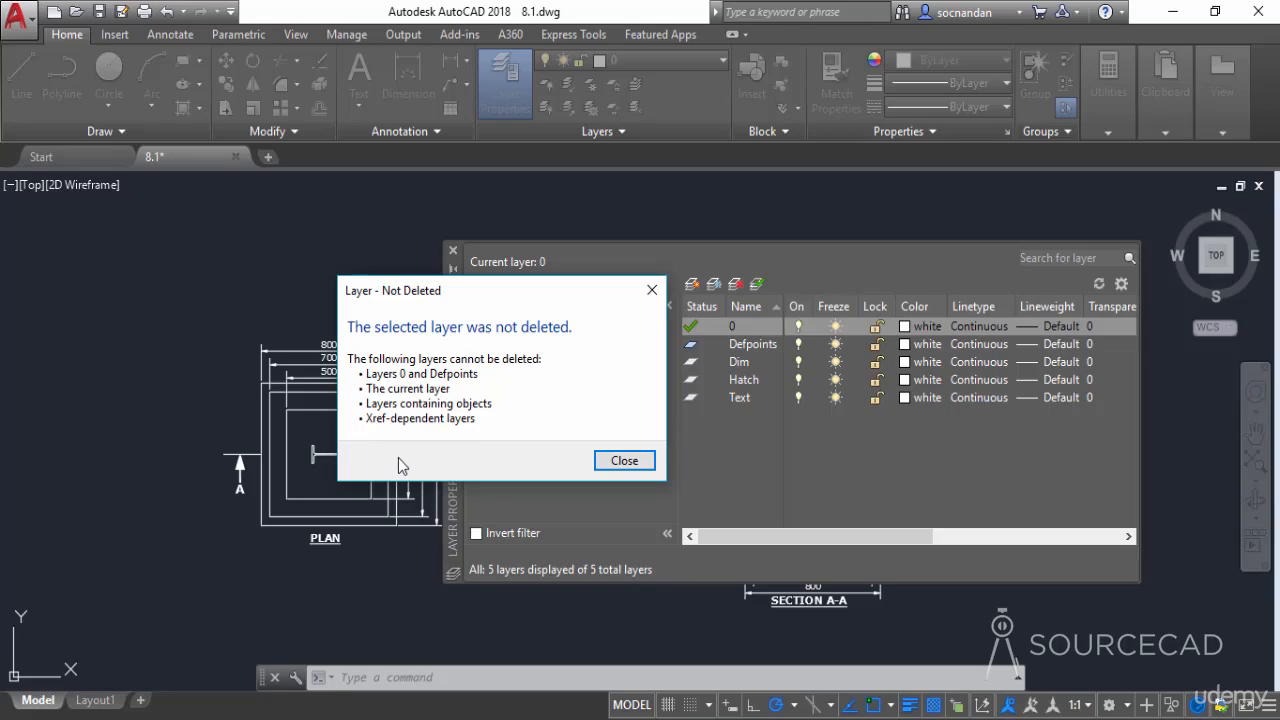
click(624, 460)
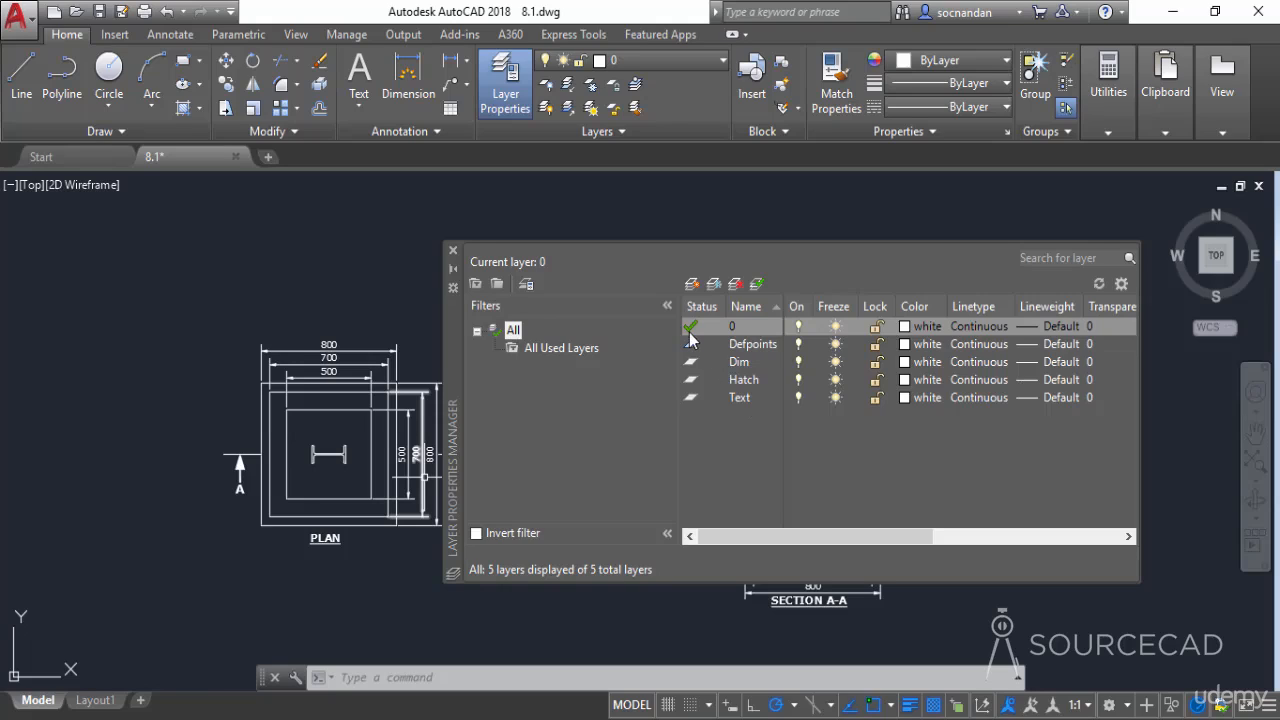
- Close the Layer Properties Manager and move all dimensions in the plan and Section A-A to the Dim layer
click(451, 251)
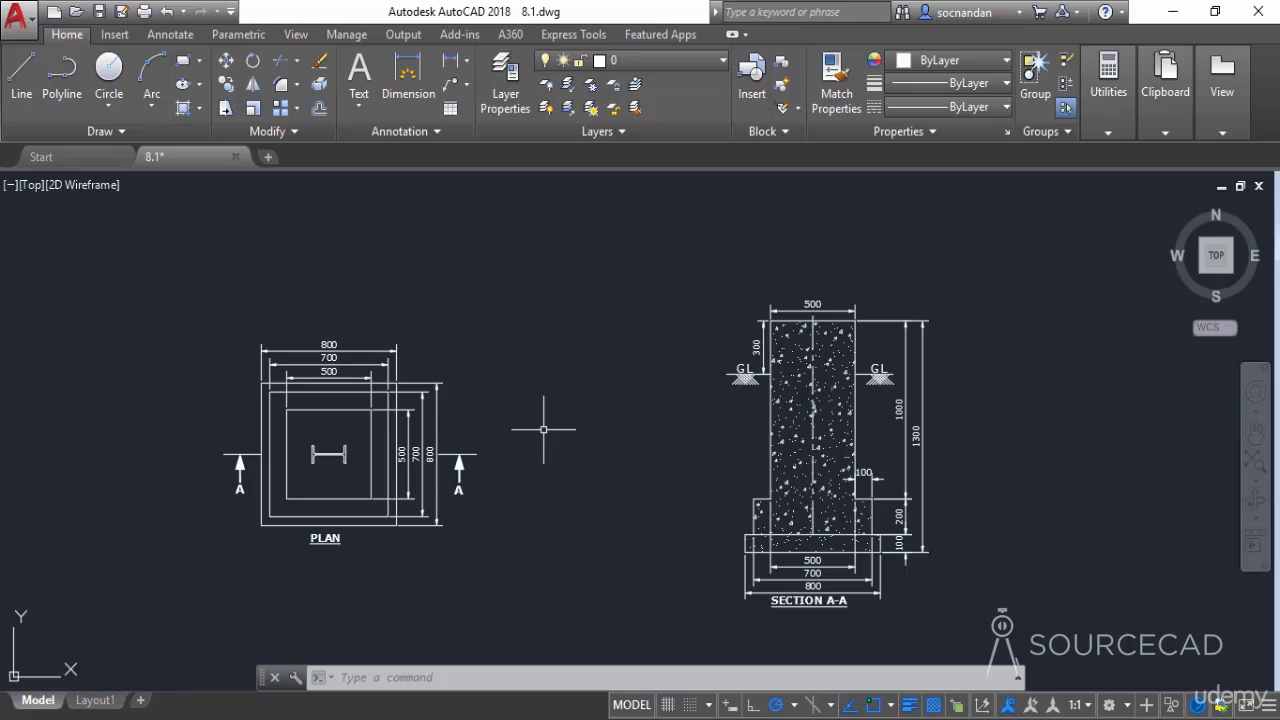
click(388, 350)
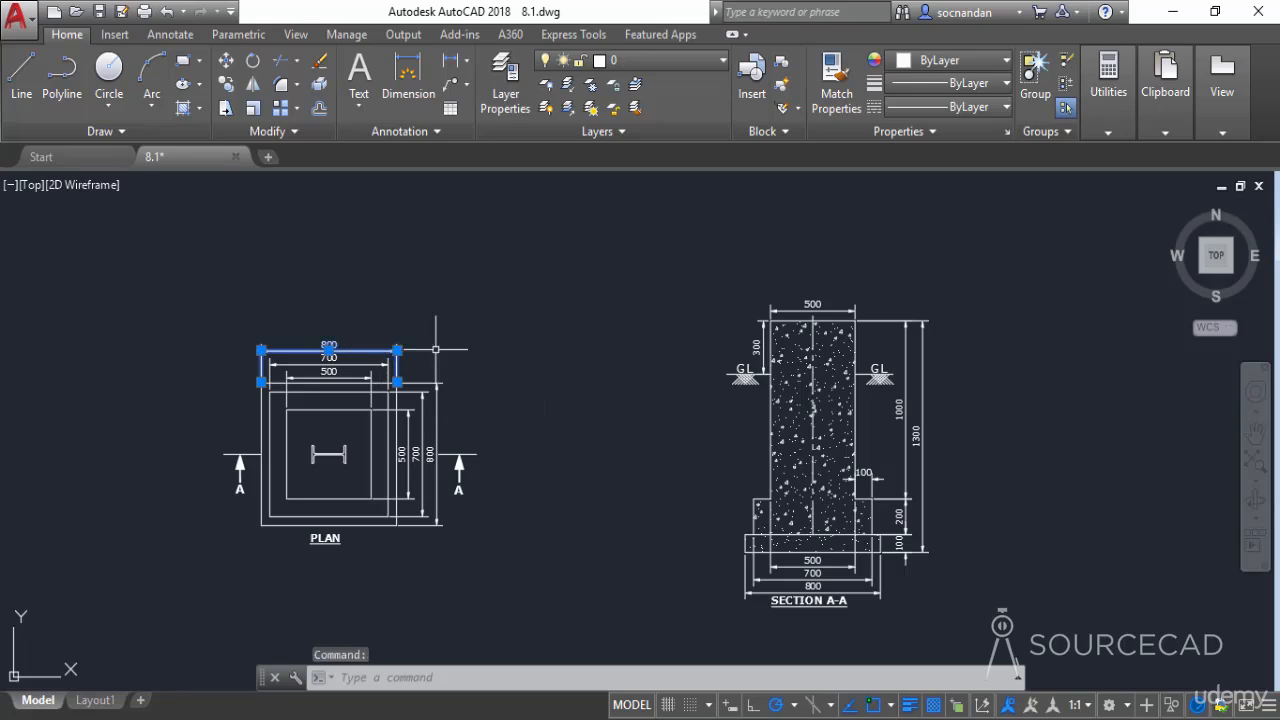
right_click(511, 315)
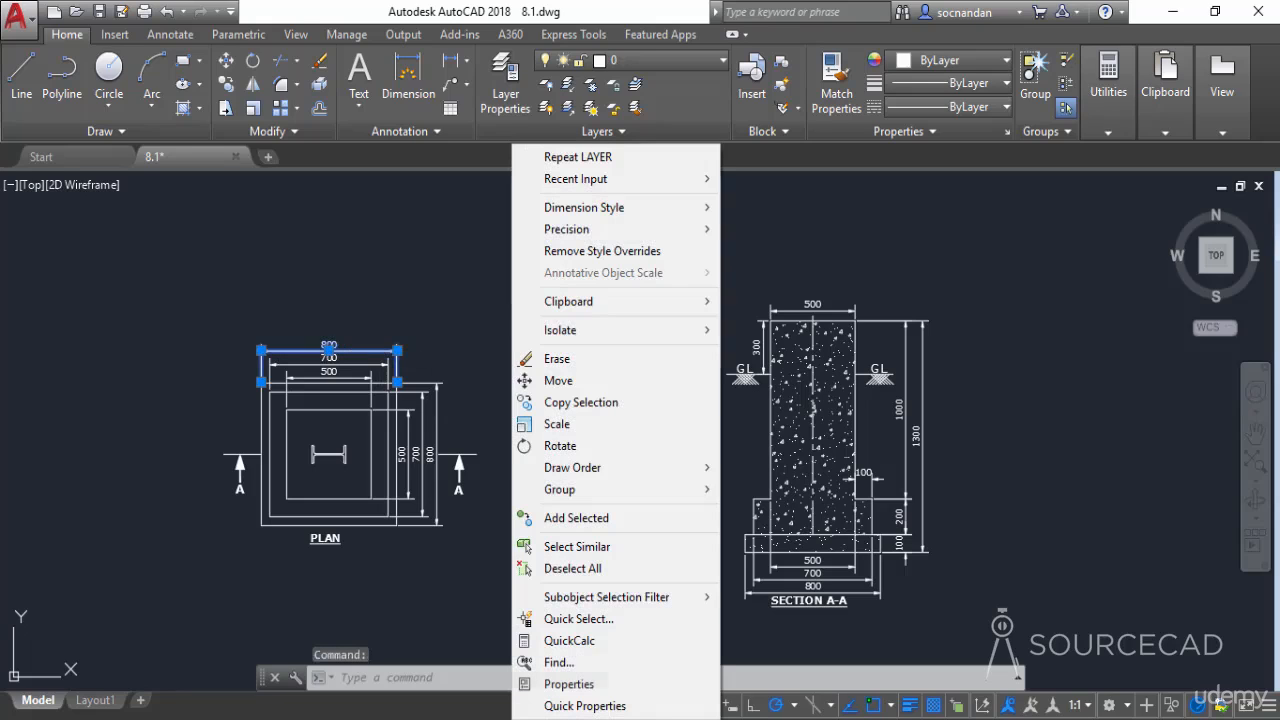
click(630, 549)
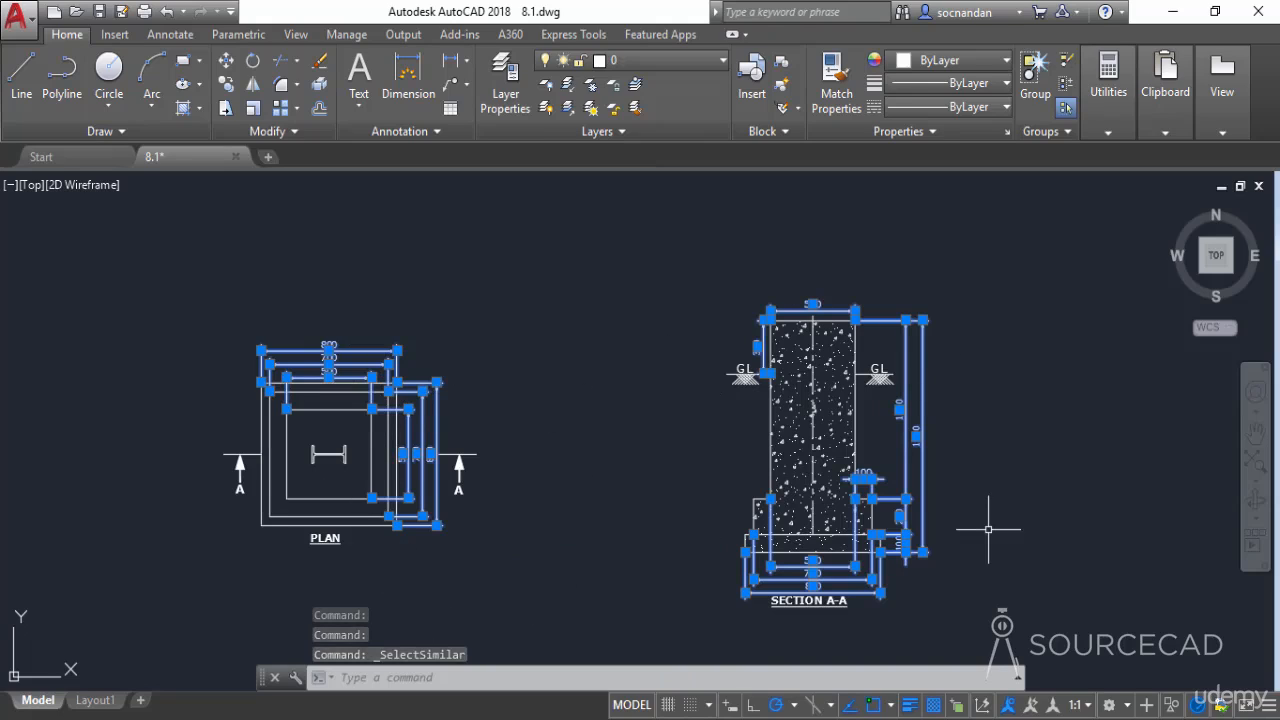
click(719, 68)
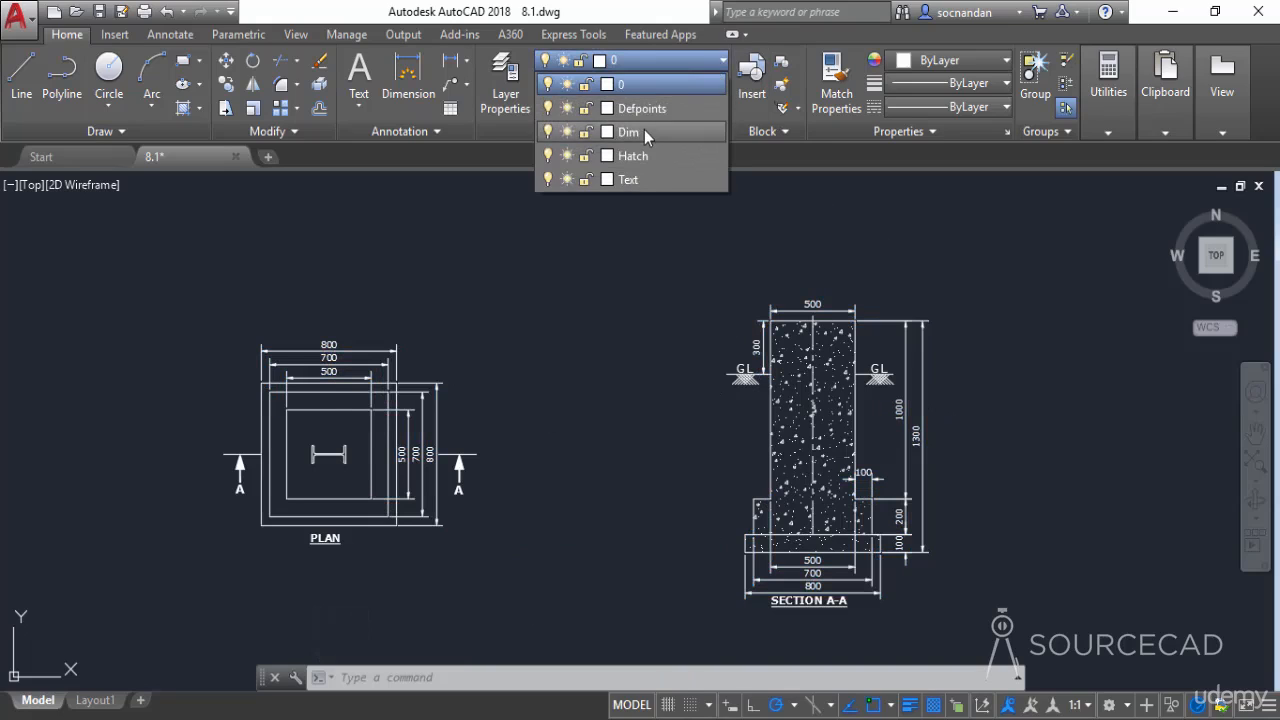
click(644, 131)
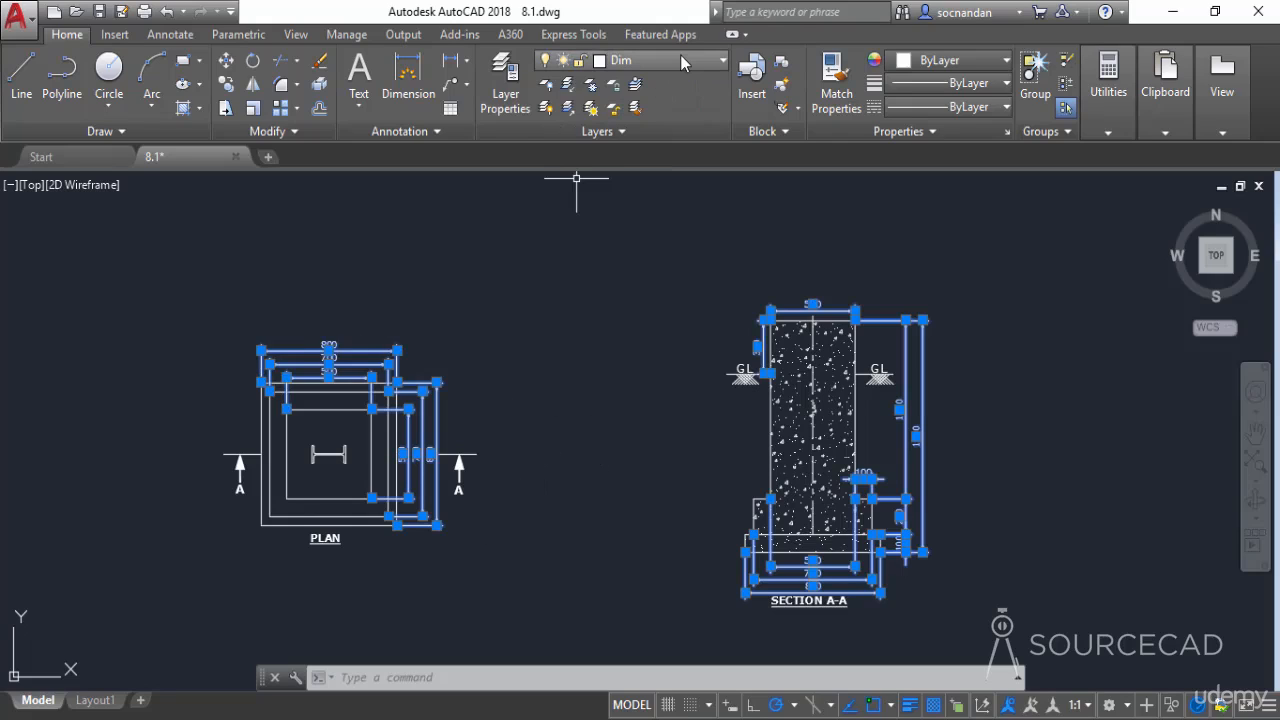
key(Escape)
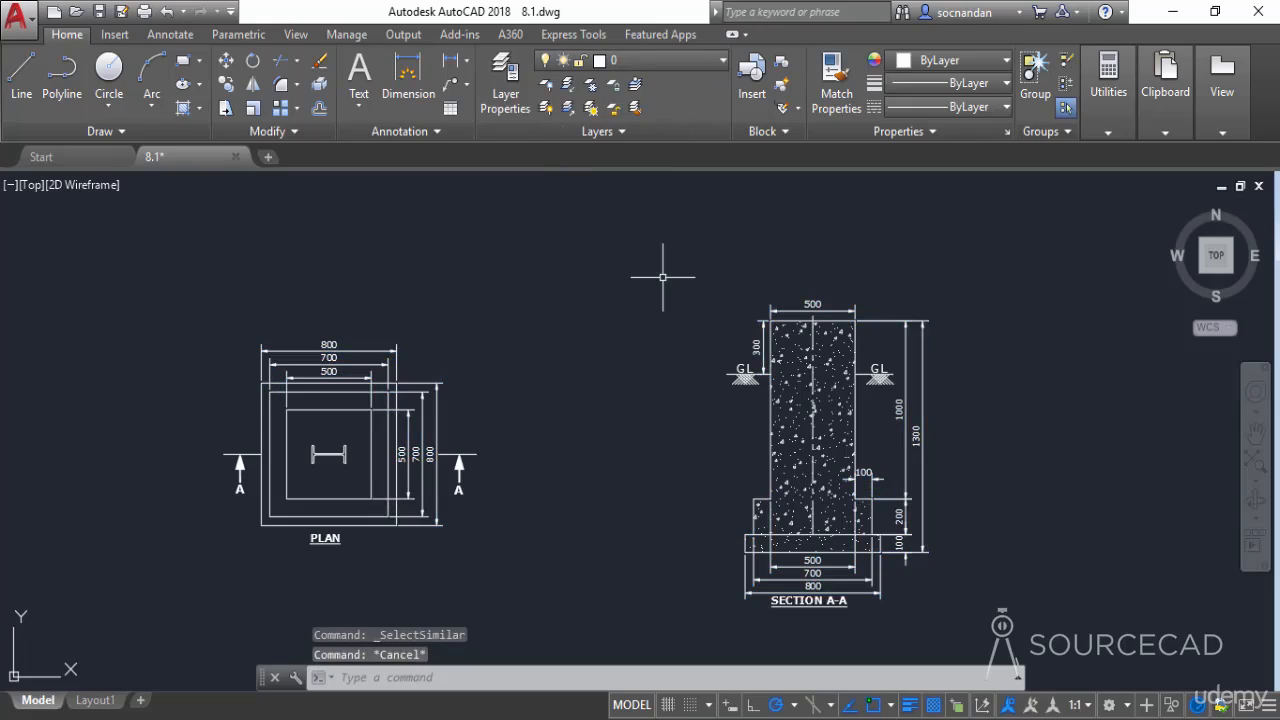
click(921, 339)
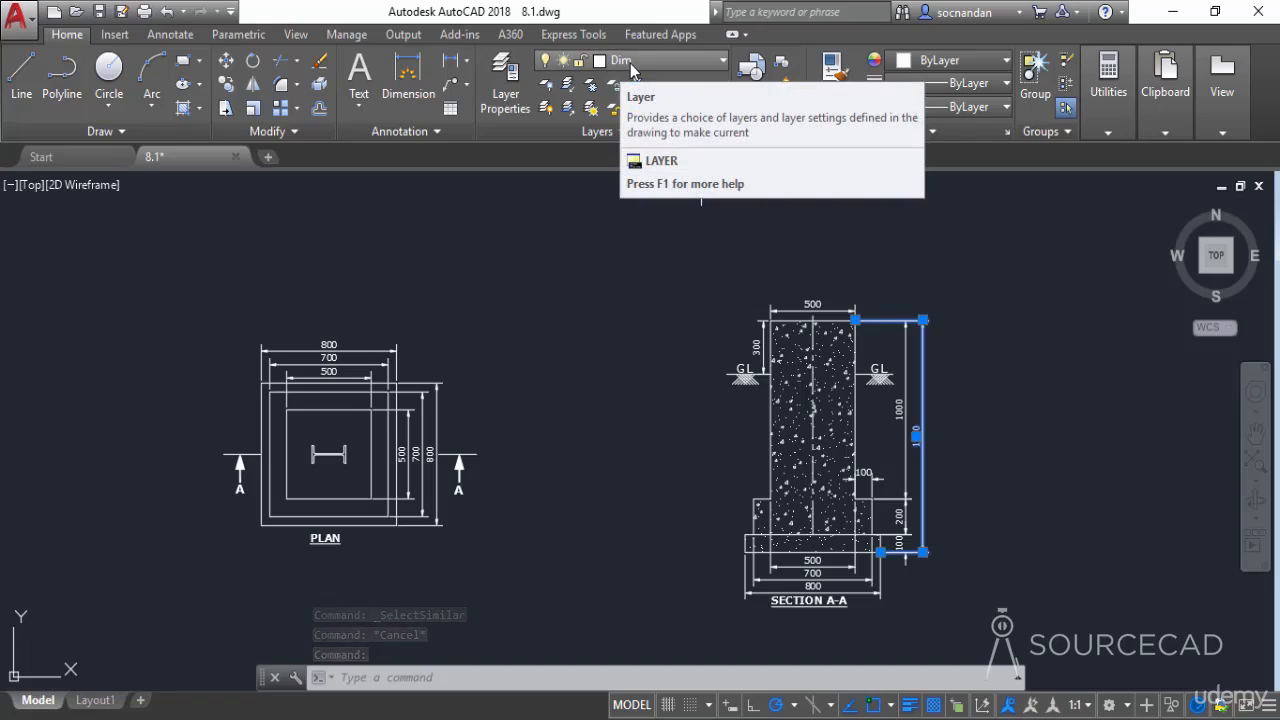
key(Escape)
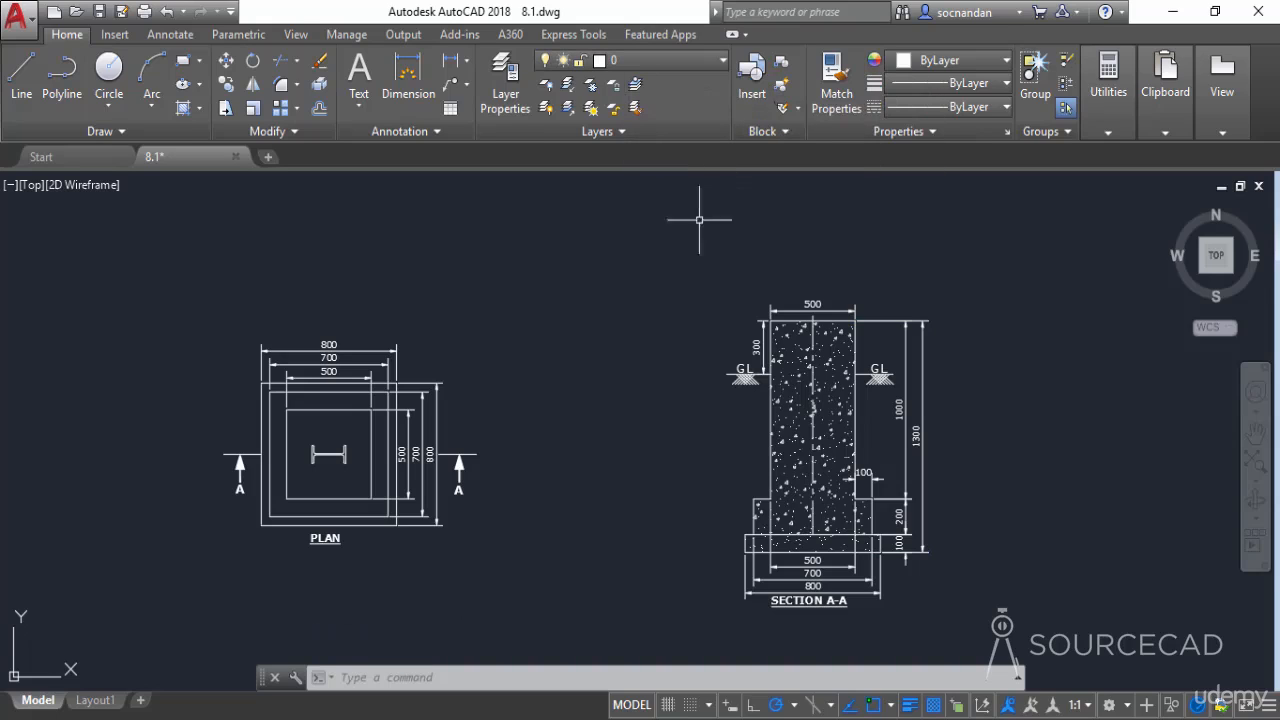
- Move the column and base concrete hatches in Section A-A to the Hatch layer and clear the selection
click(785, 357)
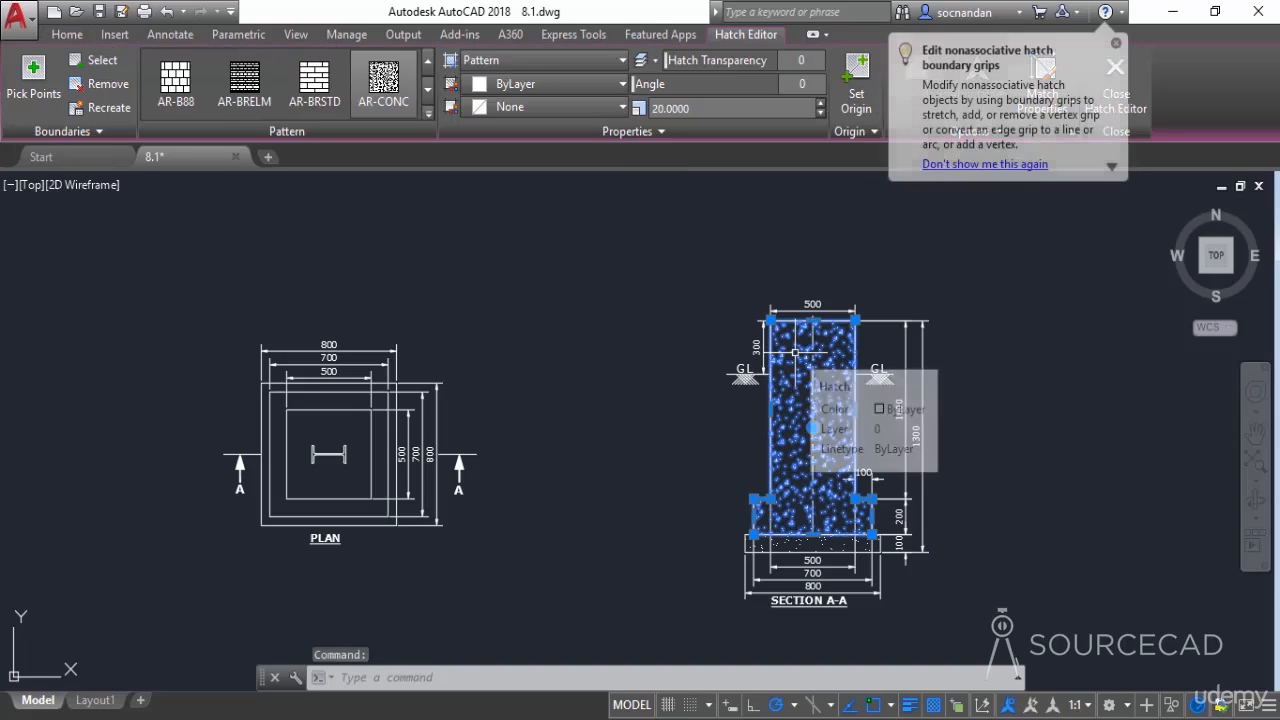
click(64, 35)
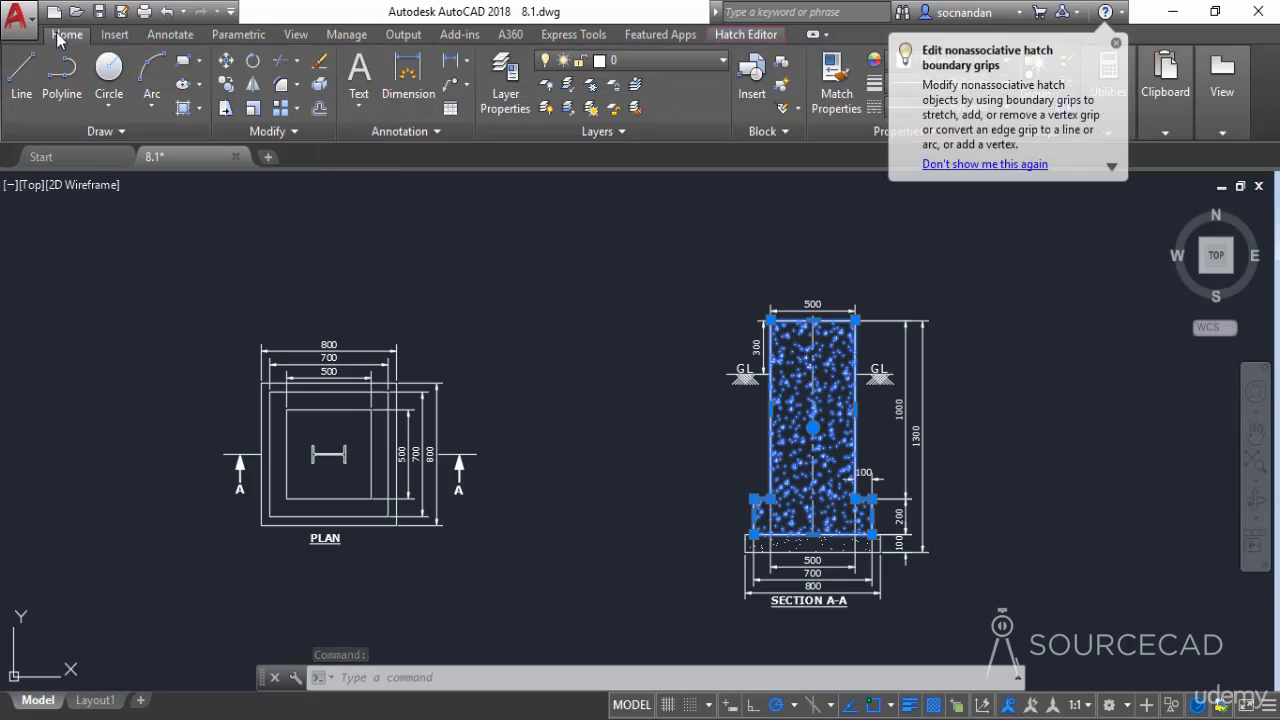
click(669, 62)
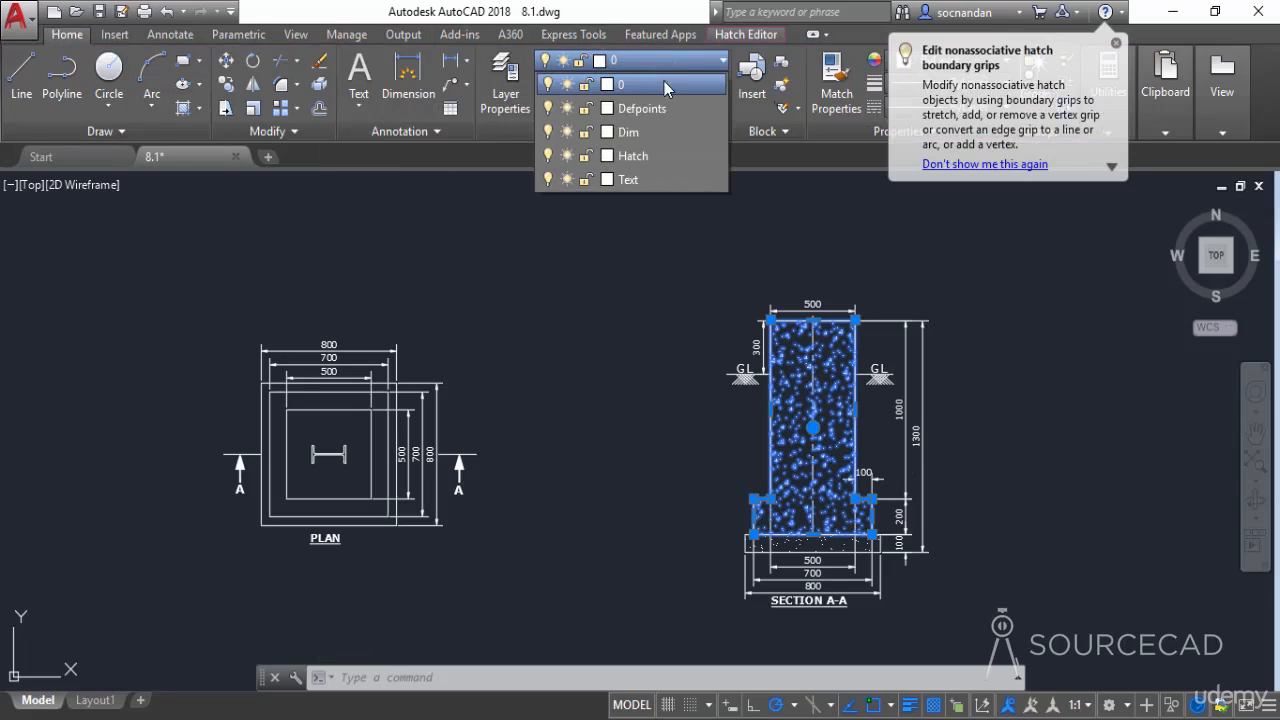
click(649, 158)
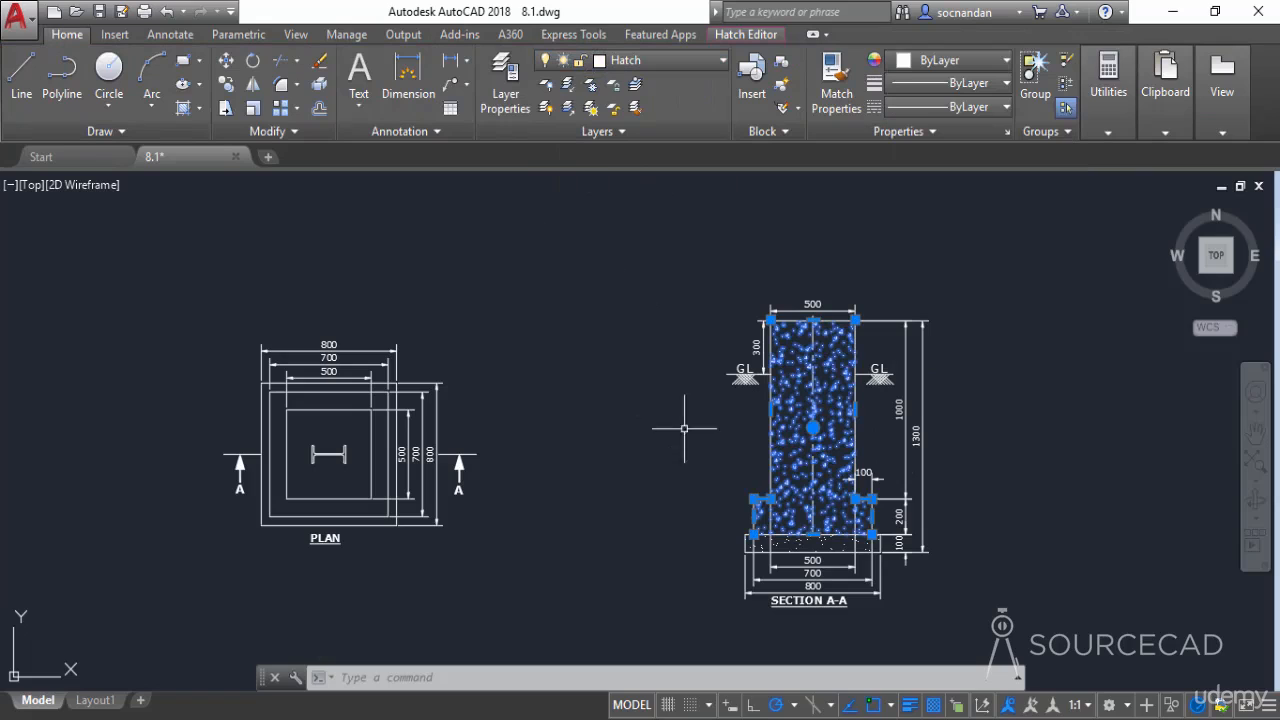
click(803, 540)
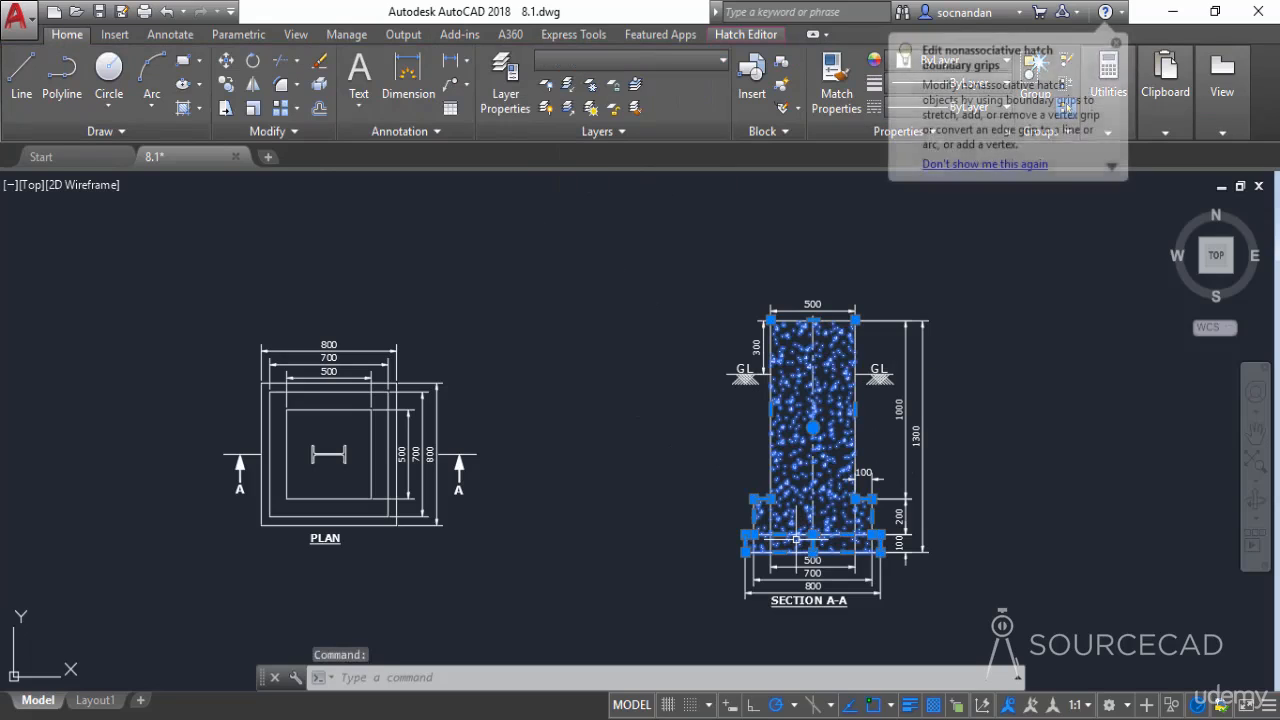
click(679, 59)
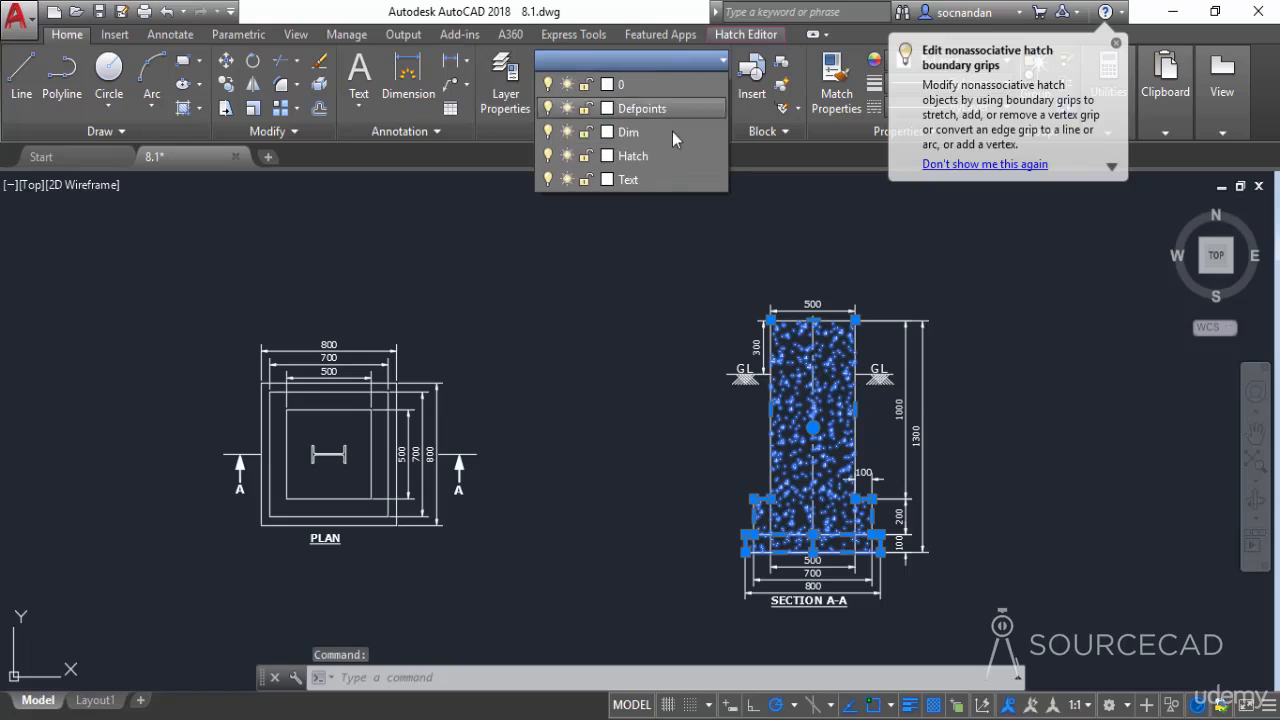
click(670, 162)
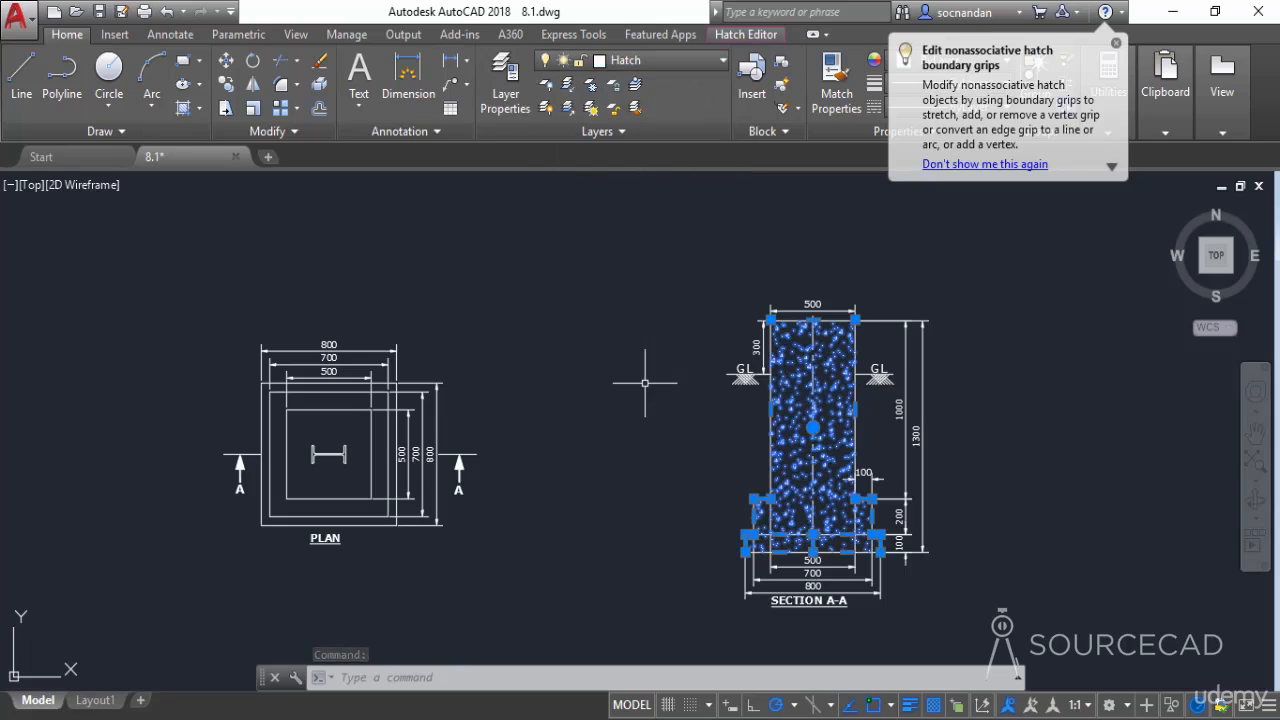
key(Escape)
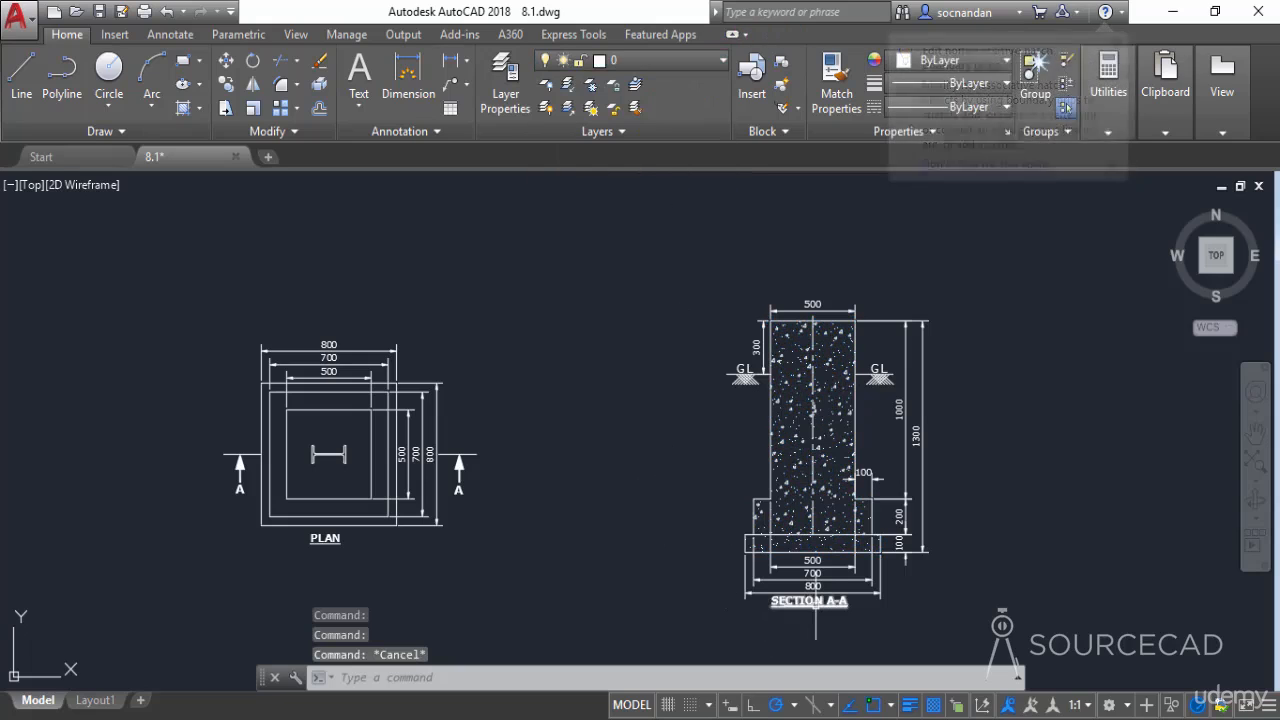
- Select all text similar to the SECTION A-A title, move it to the Text layer and clear the selection
click(812, 600)
right_click(573, 318)
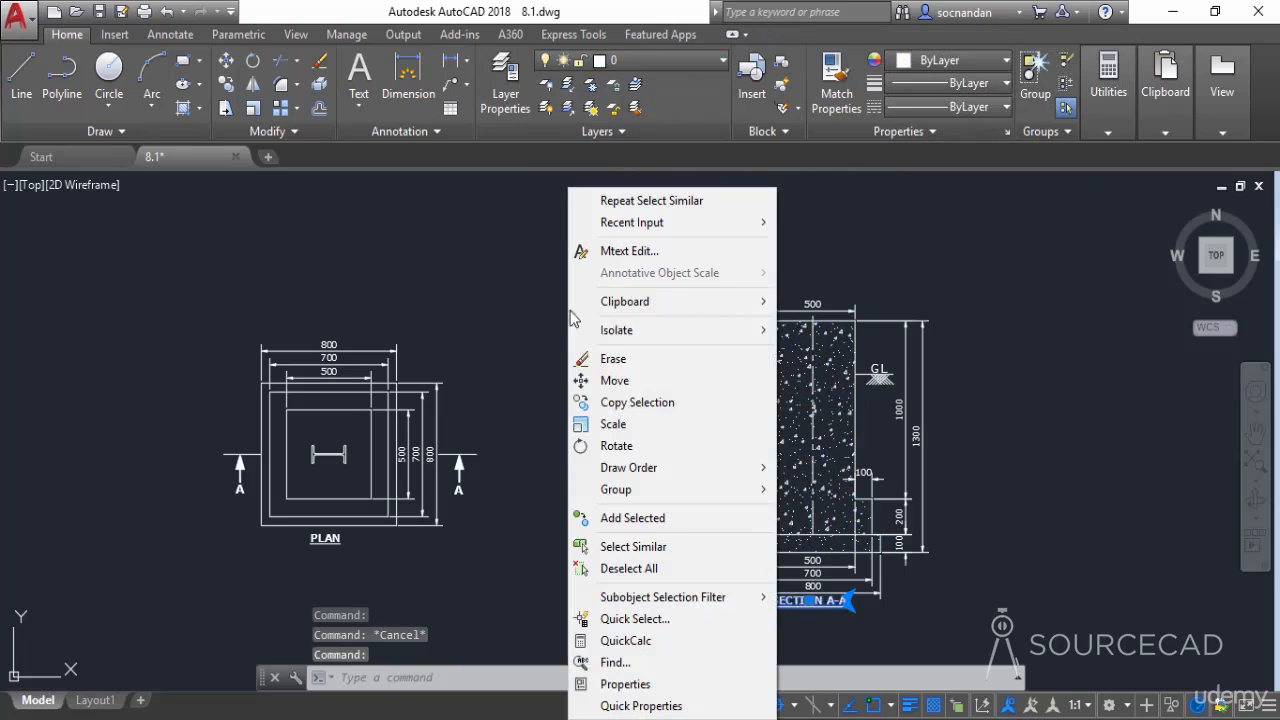
click(633, 546)
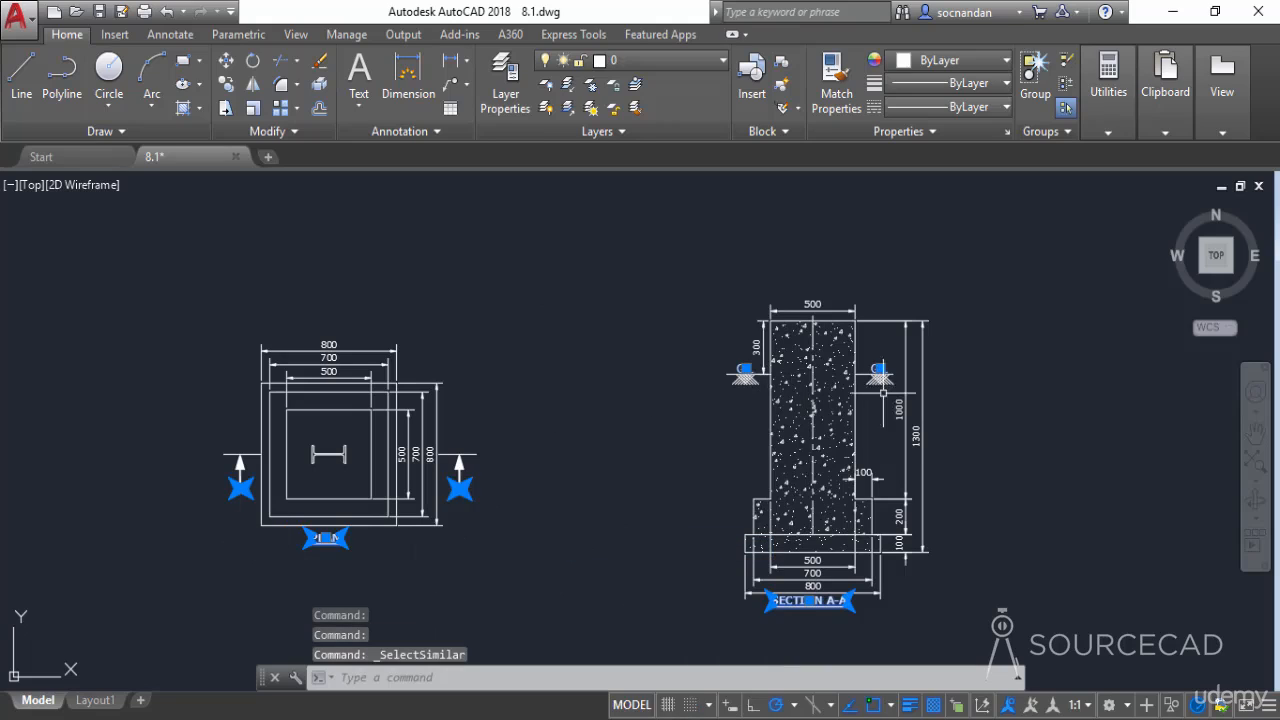
click(704, 67)
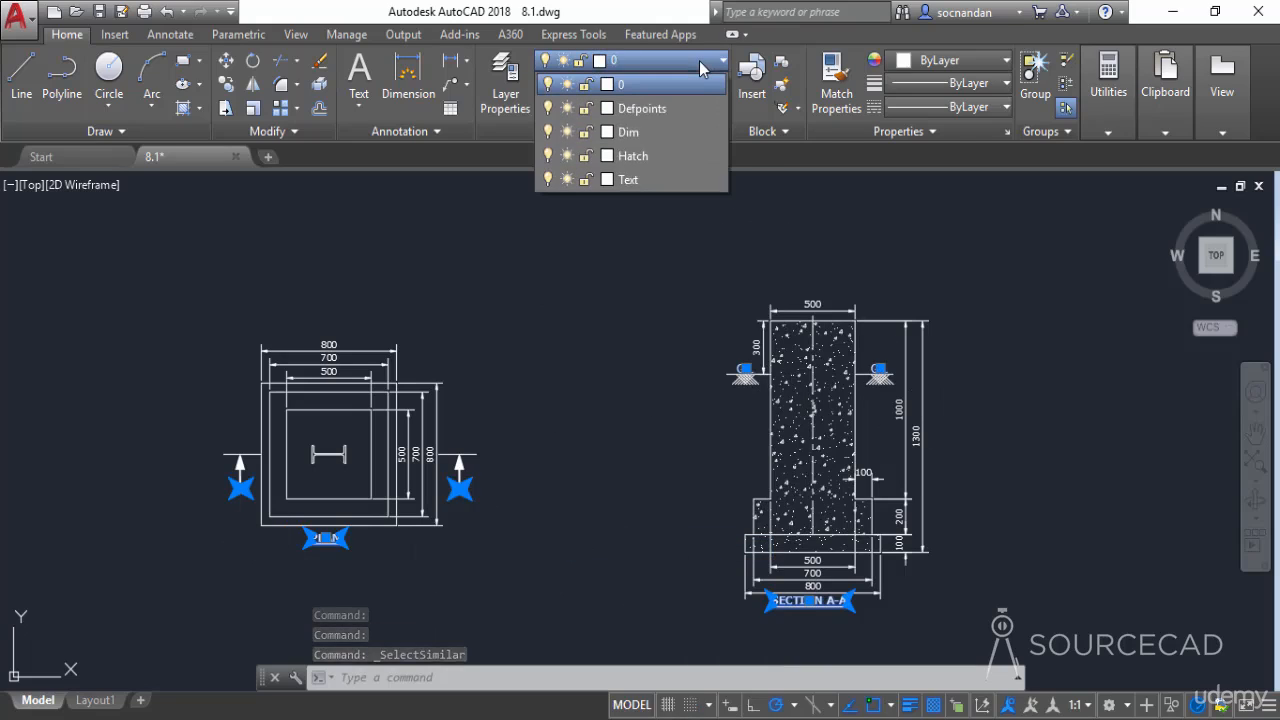
click(674, 182)
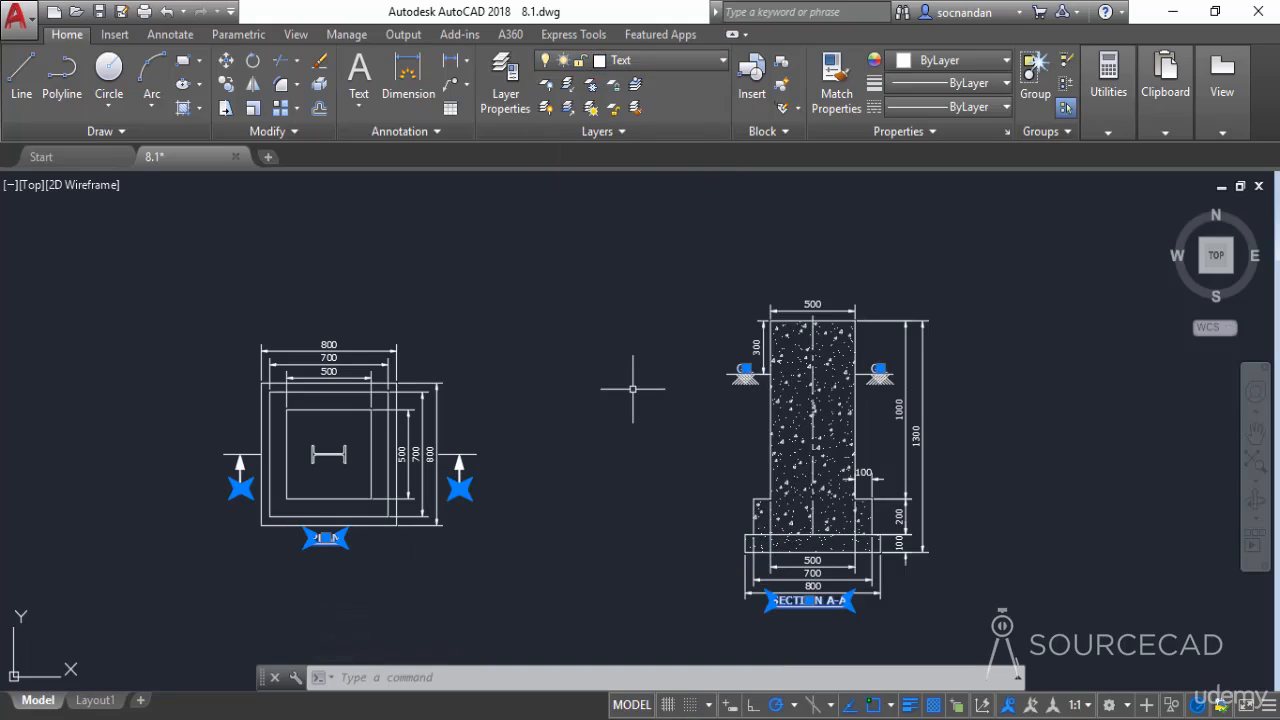
key(Escape)
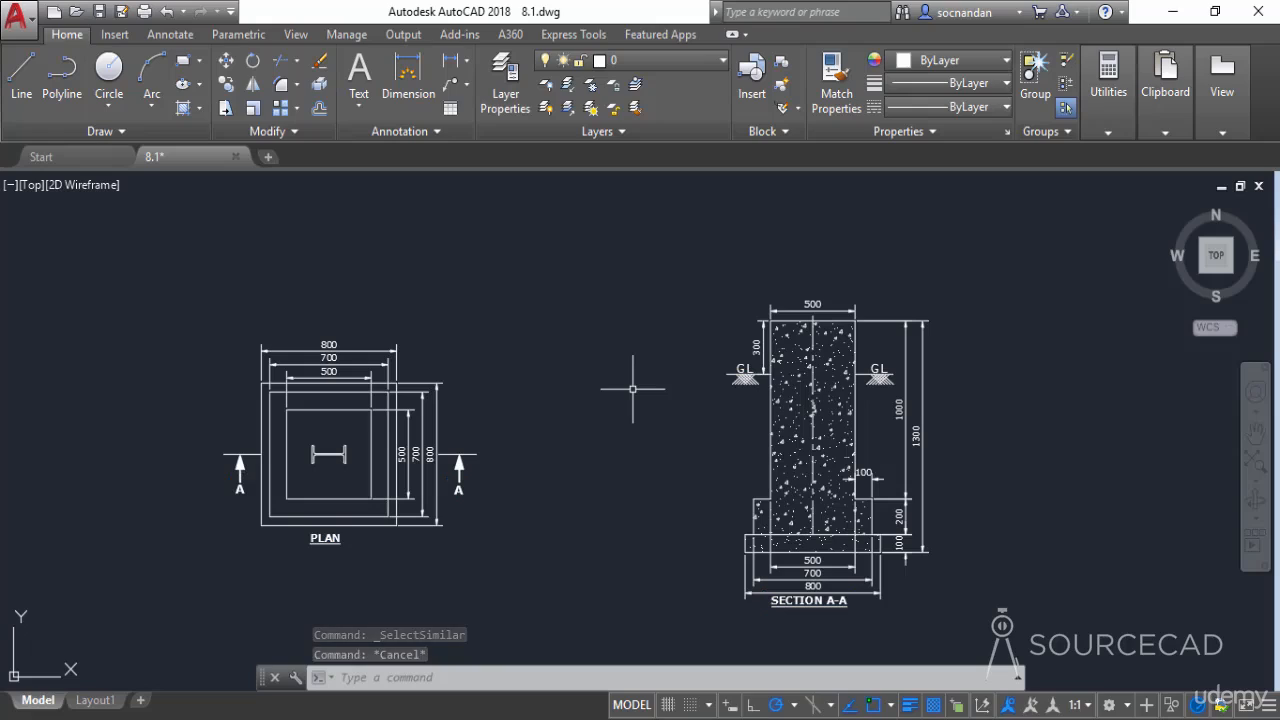